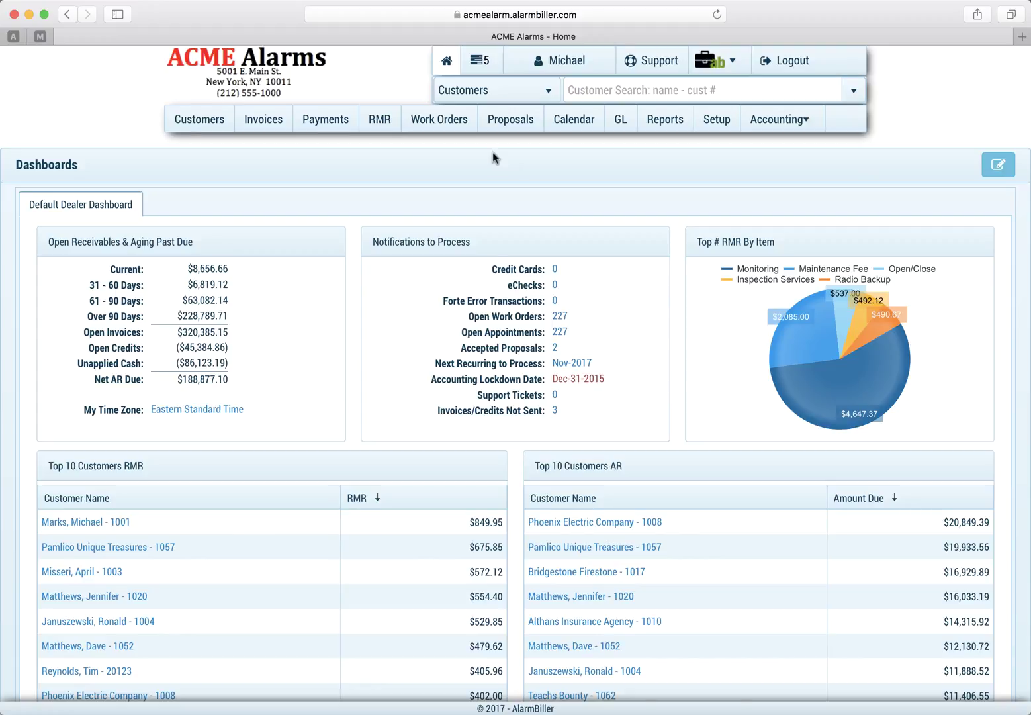
Search for the customer by name and open their account page with its invoice list
{"action": "left_click", "coordinate": [582, 88]}
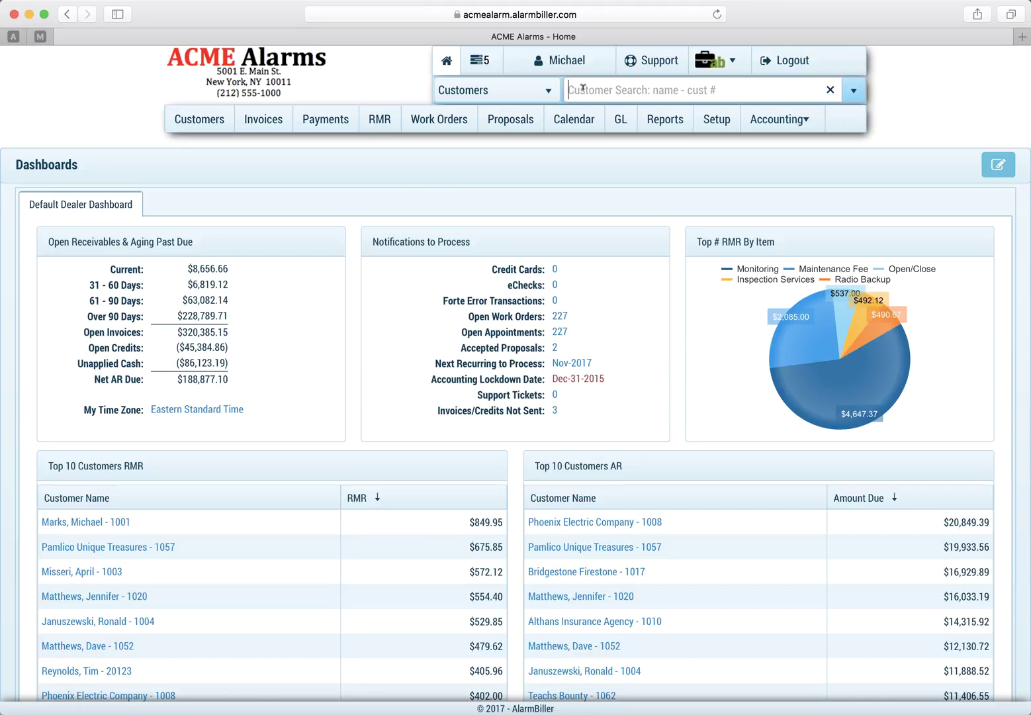
{"action": "type", "text": "ron"}
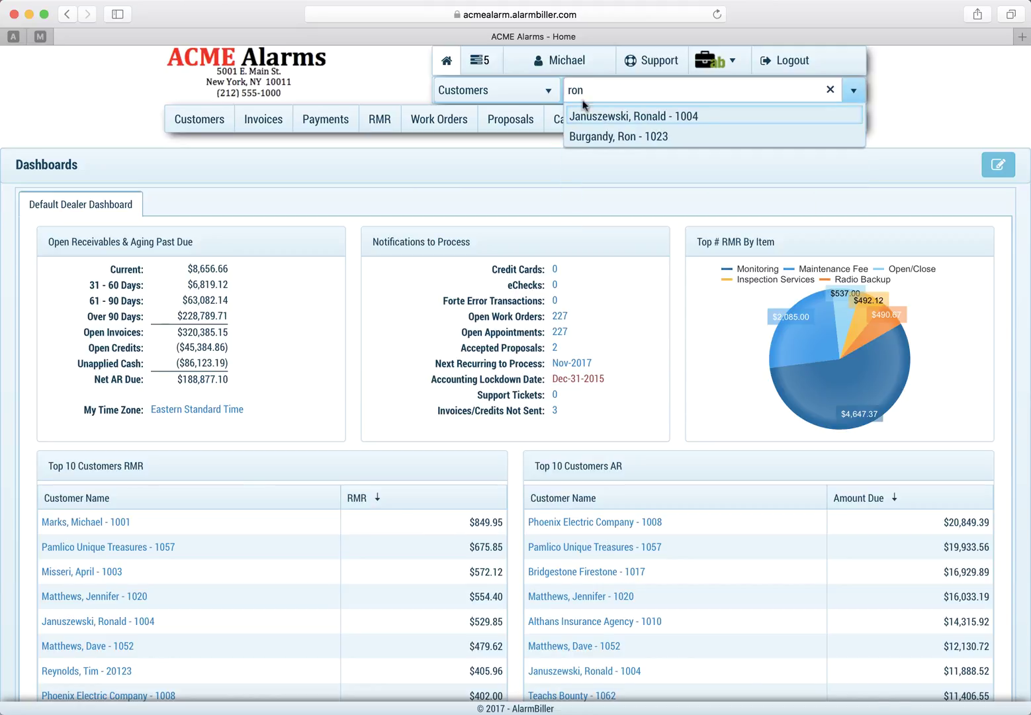
{"action": "left_click", "coordinate": [587, 136]}
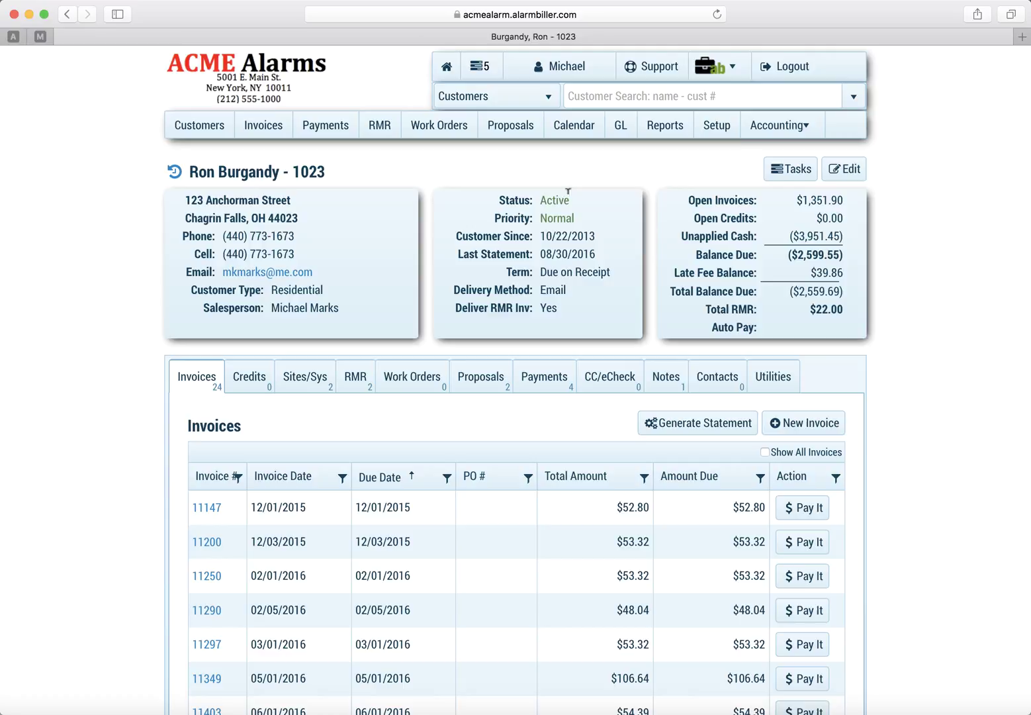
Open the invoice dated 05/01/2016 and start a new task from its empty task list
{"action": "left_click", "coordinate": [207, 678]}
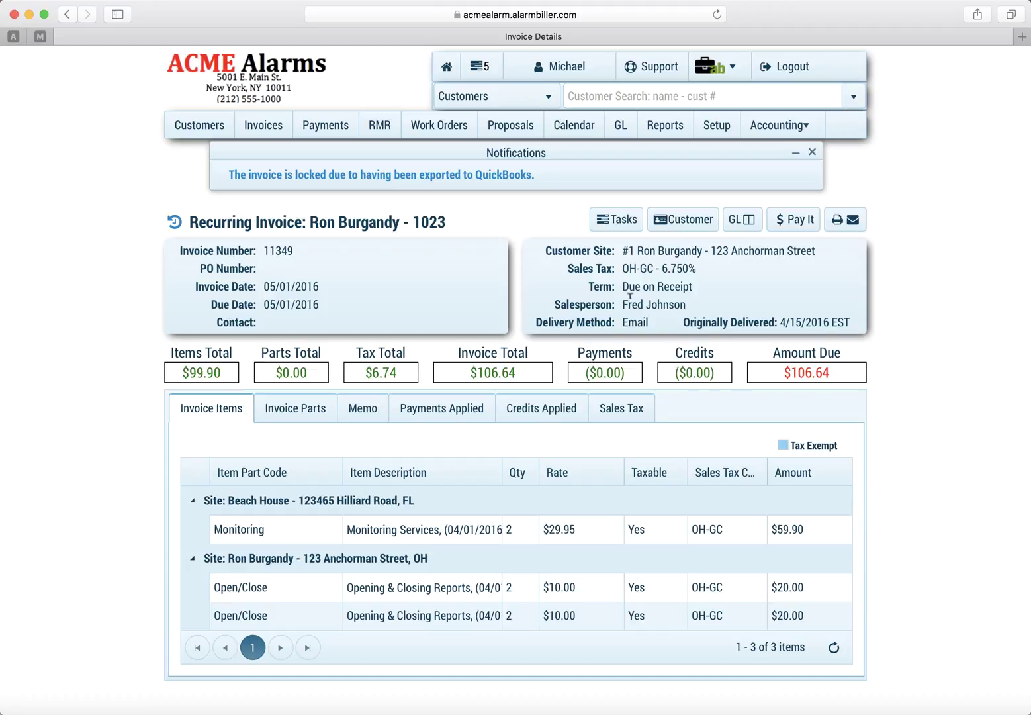
{"action": "left_click", "coordinate": [625, 224]}
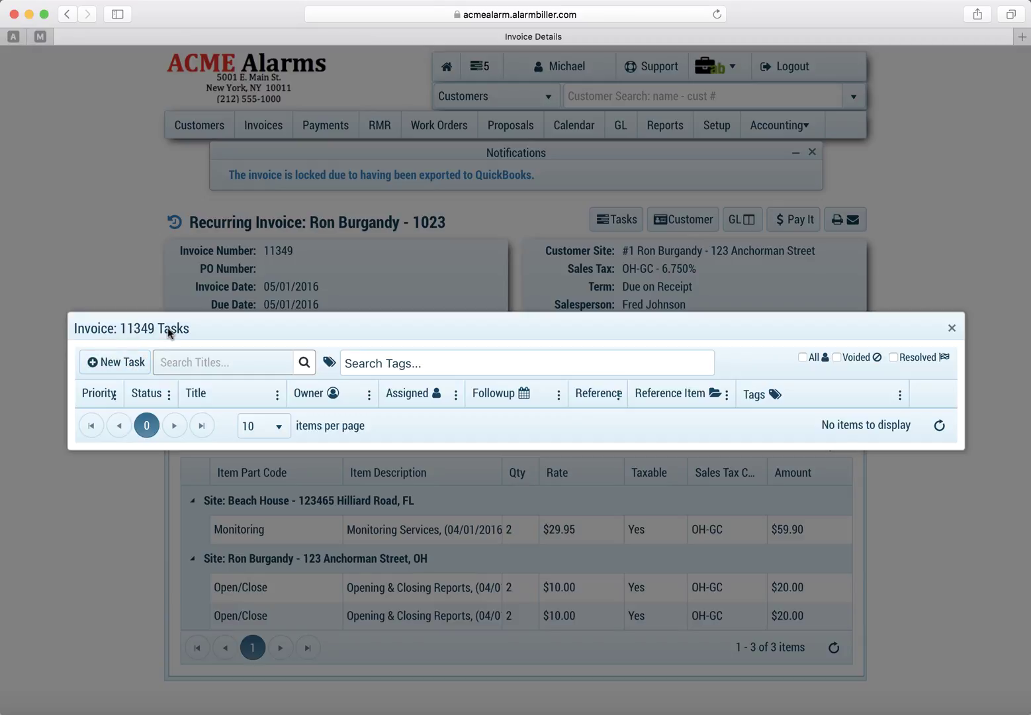
{"action": "left_click", "coordinate": [121, 364]}
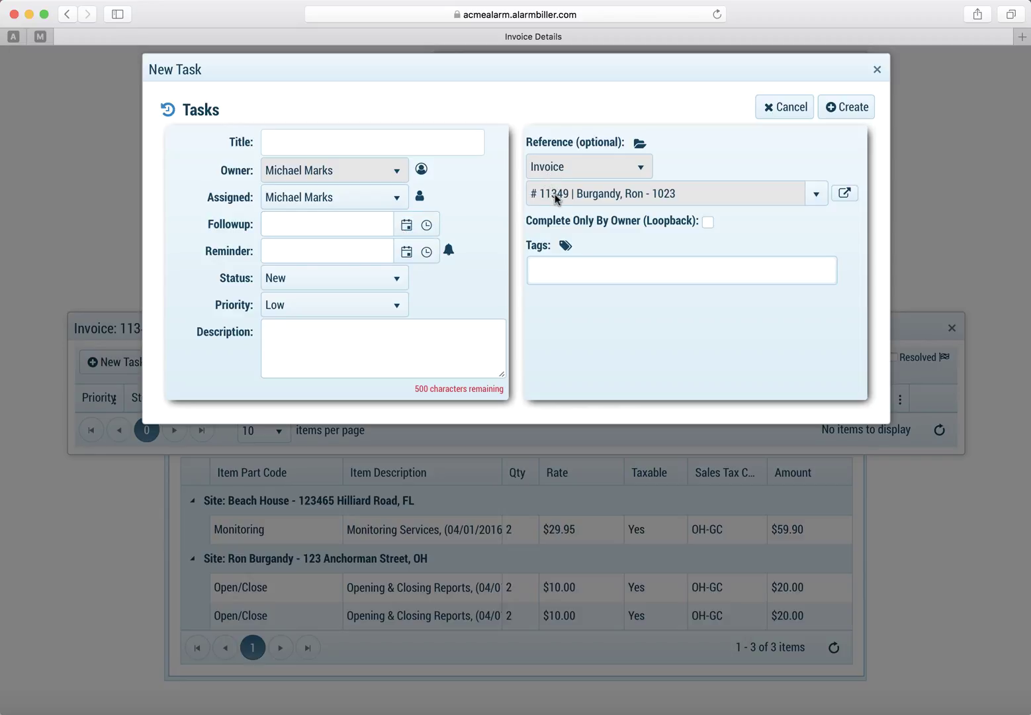
Title the task 'Wants a Credit', assign it to another staff member, and set follow-up 10/17/2017
{"action": "left_click", "coordinate": [392, 137]}
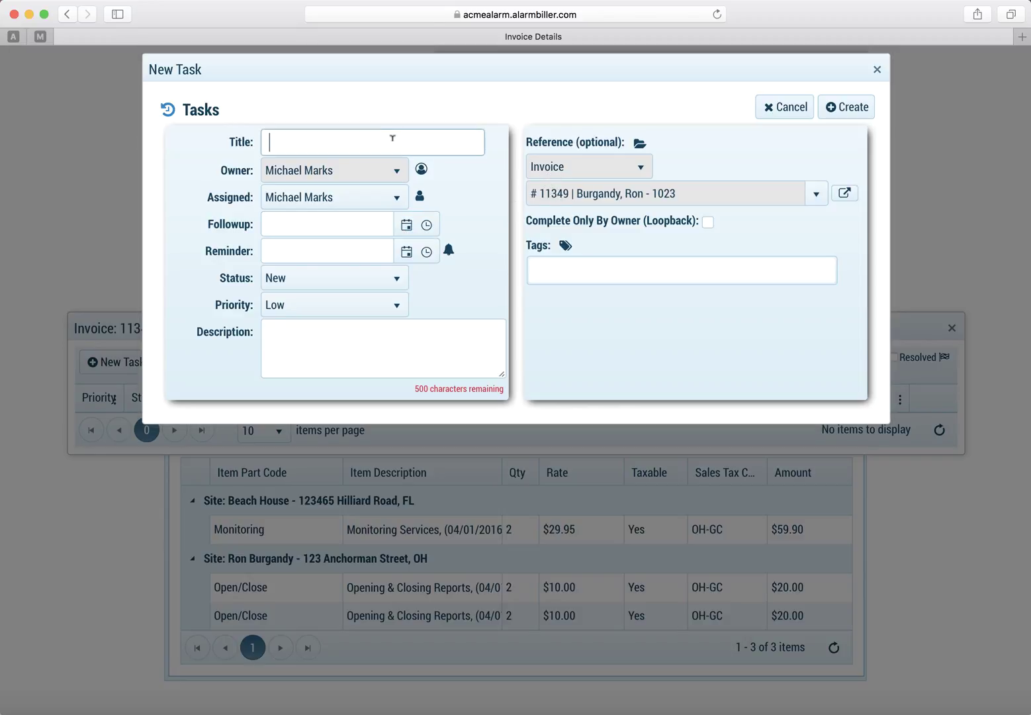
{"action": "type", "text": "Wants a Credit"}
{"action": "left_click", "coordinate": [398, 200]}
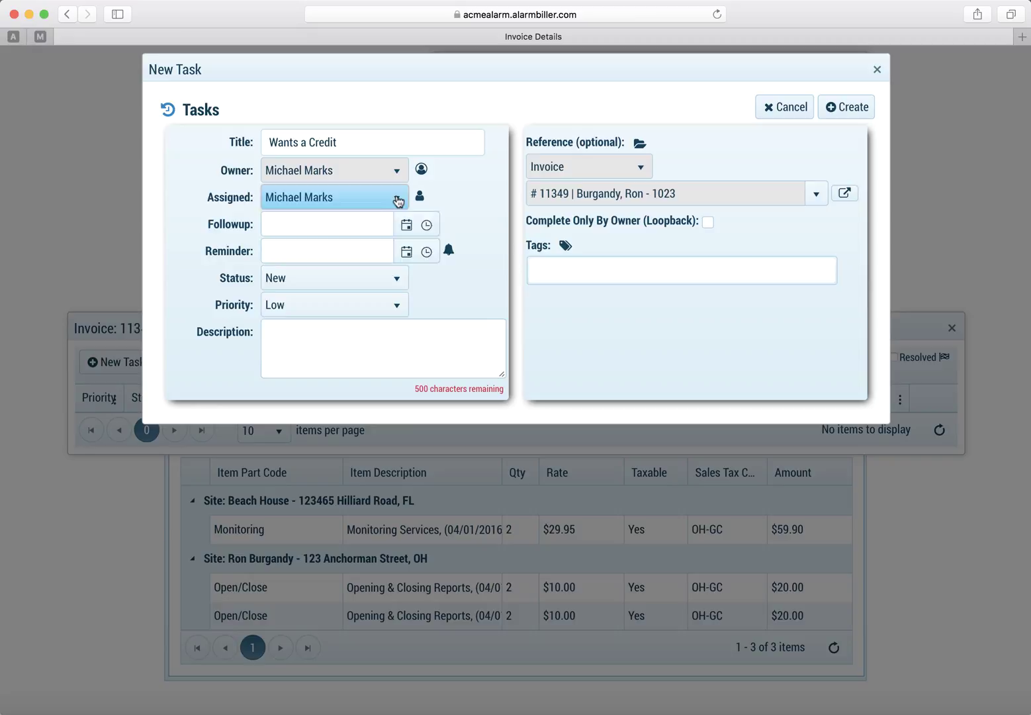
{"action": "left_click", "coordinate": [398, 200]}
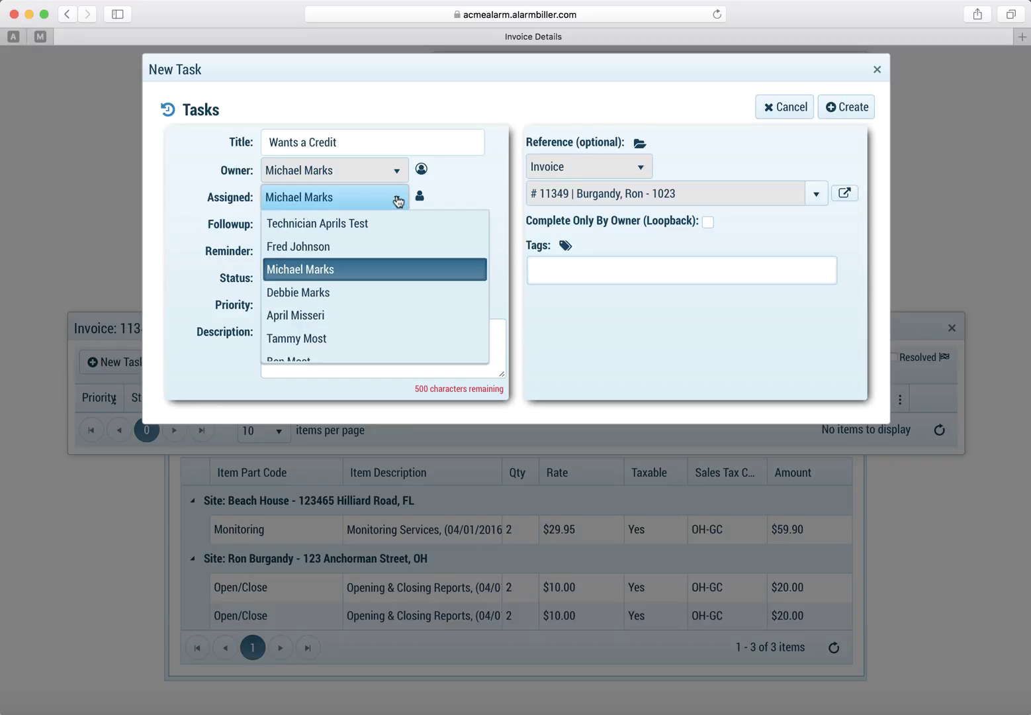
{"action": "left_click", "coordinate": [341, 250]}
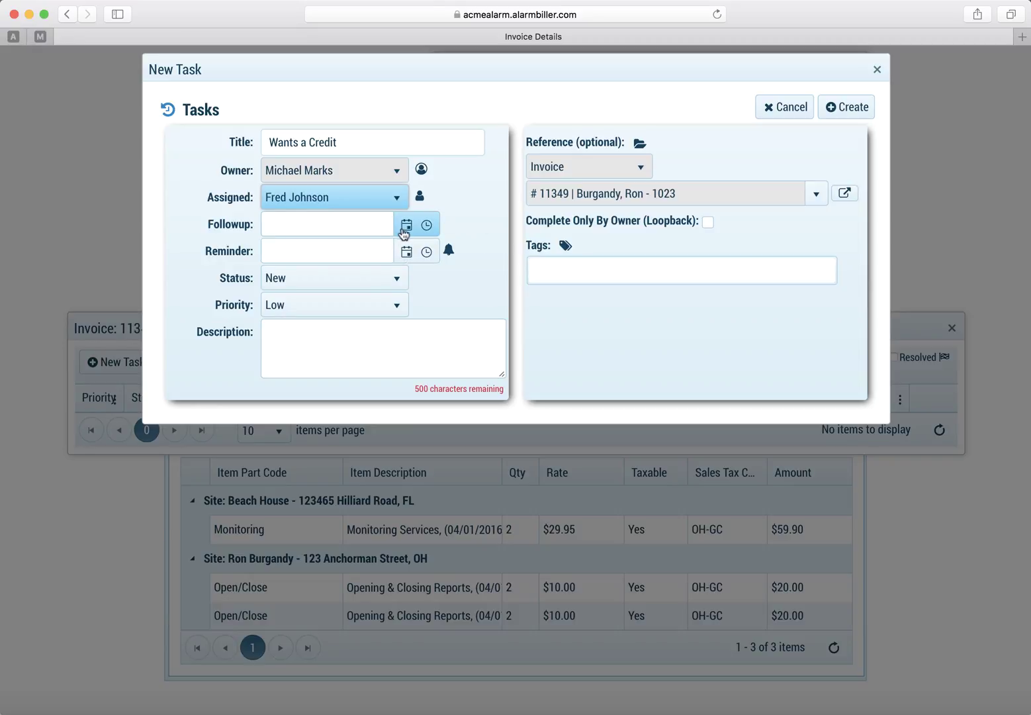
{"action": "left_click", "coordinate": [405, 232]}
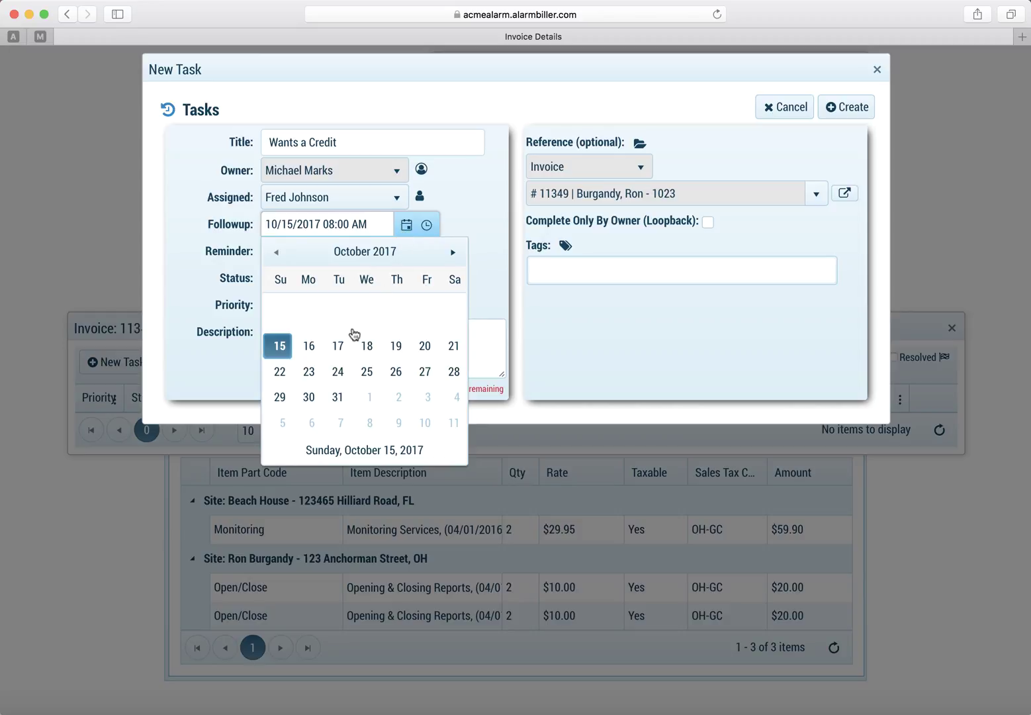
{"action": "left_click", "coordinate": [337, 345]}
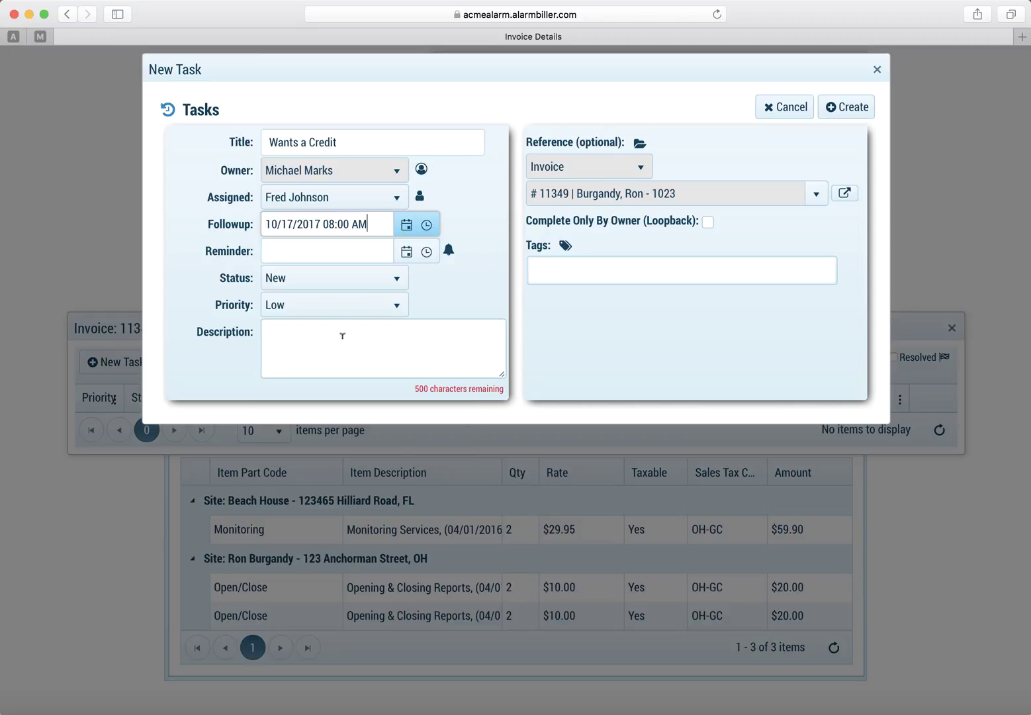
Set status In Progress, priority High, and description 'Wants a credit for some reason'
{"action": "left_click", "coordinate": [398, 279]}
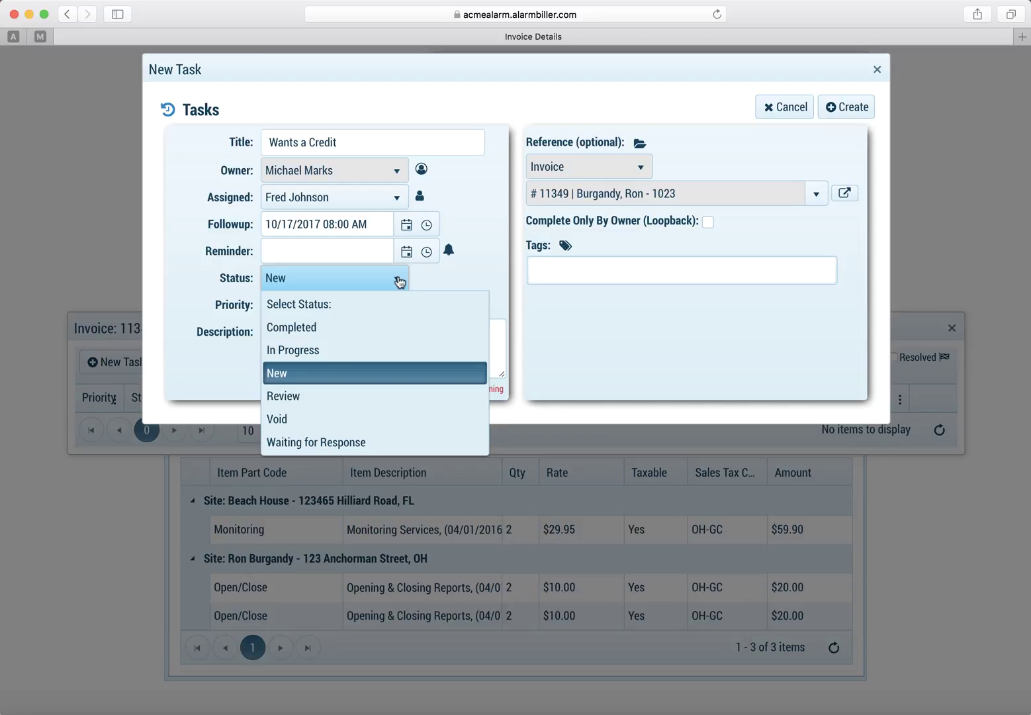
{"action": "left_click", "coordinate": [336, 349]}
{"action": "left_click", "coordinate": [397, 306]}
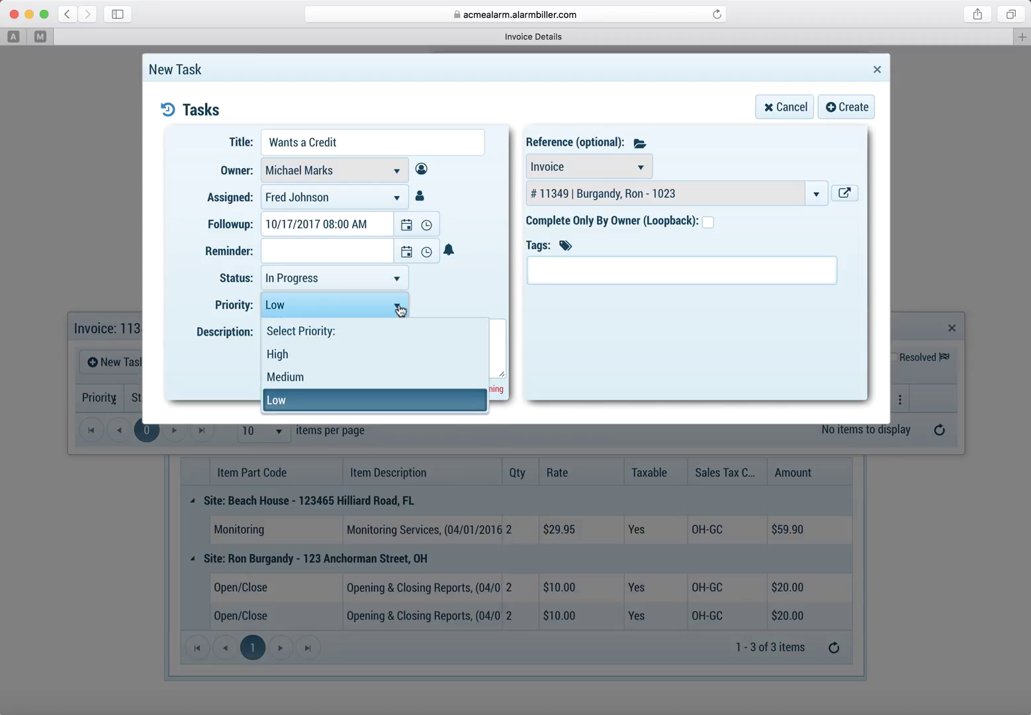
{"action": "left_click", "coordinate": [345, 354]}
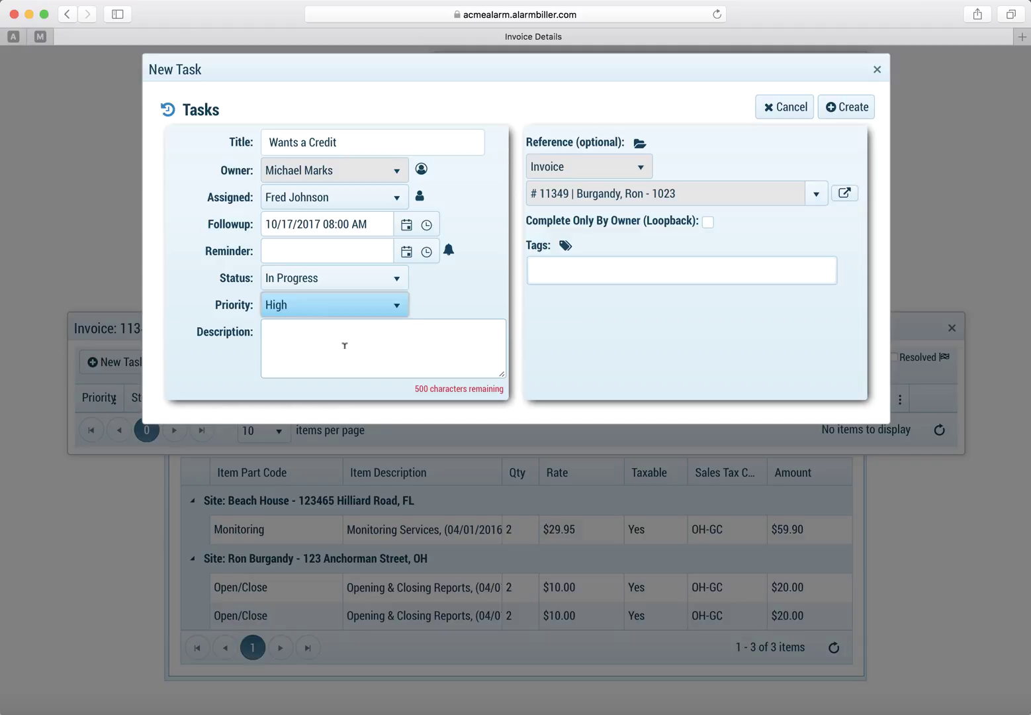
{"action": "left_click", "coordinate": [345, 346]}
{"action": "type", "text": "Wants "}
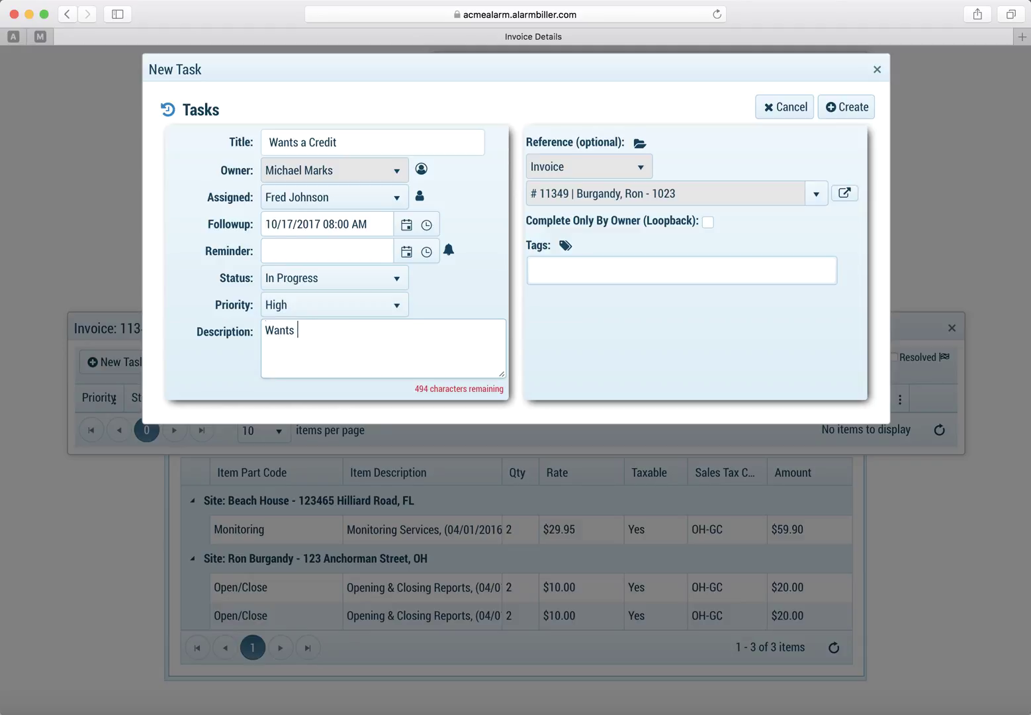
{"action": "type", "text": "a credit for some reason."}
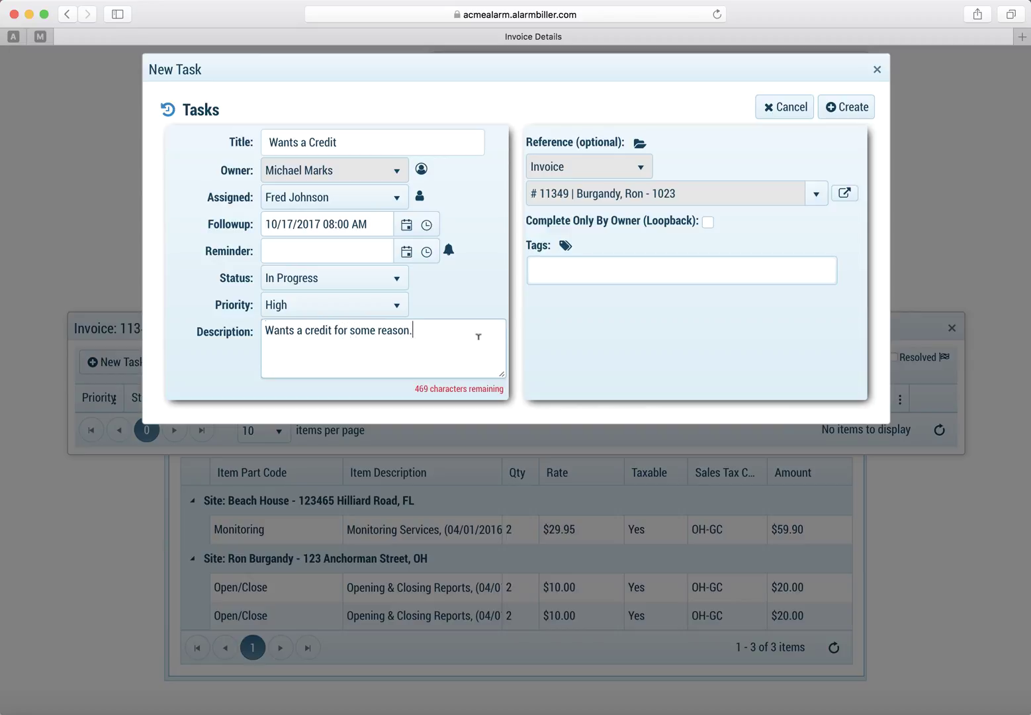
Apply the Invoice Dispute tag, tick Complete Only By Owner (Loopback), then create and save the task
{"action": "left_click", "coordinate": [554, 268]}
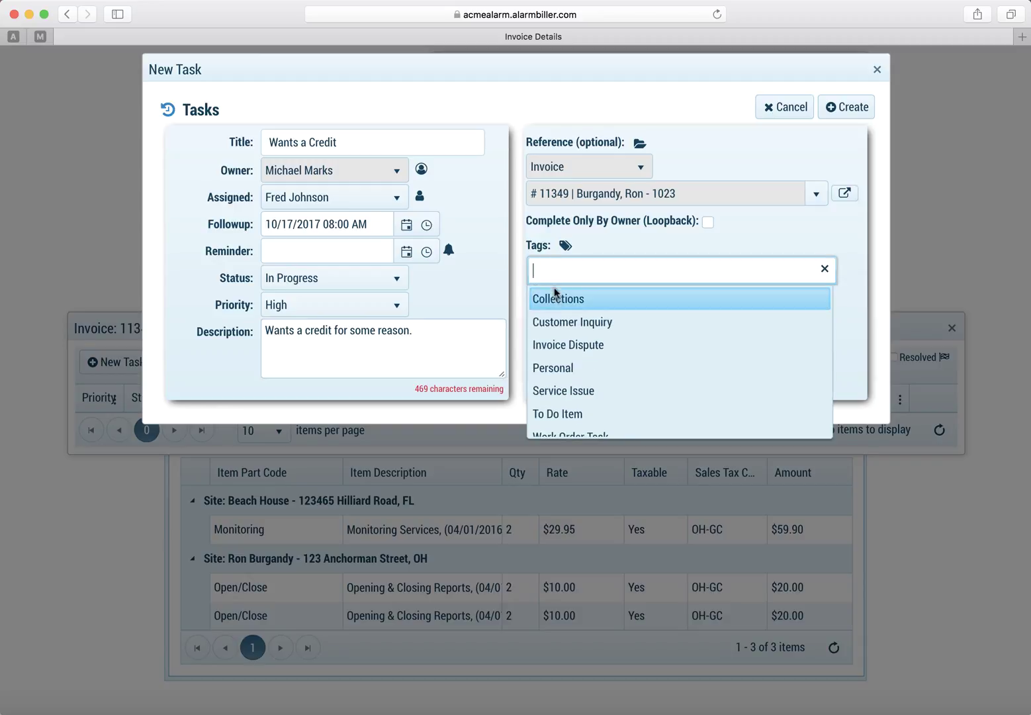
{"action": "left_click", "coordinate": [552, 345]}
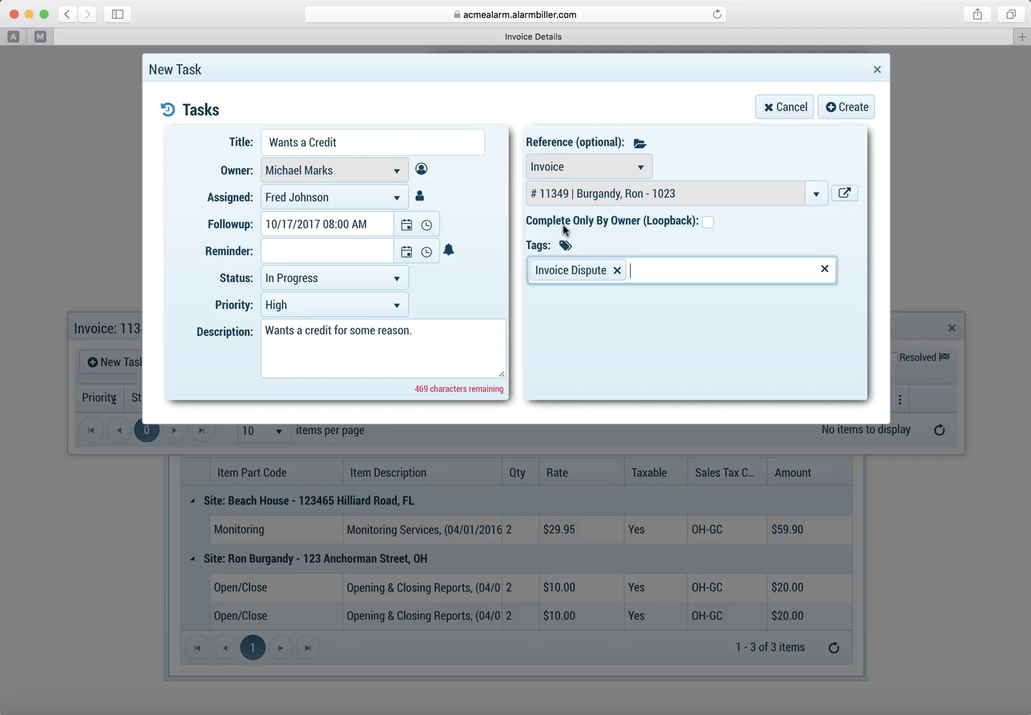
{"action": "left_click", "coordinate": [709, 223]}
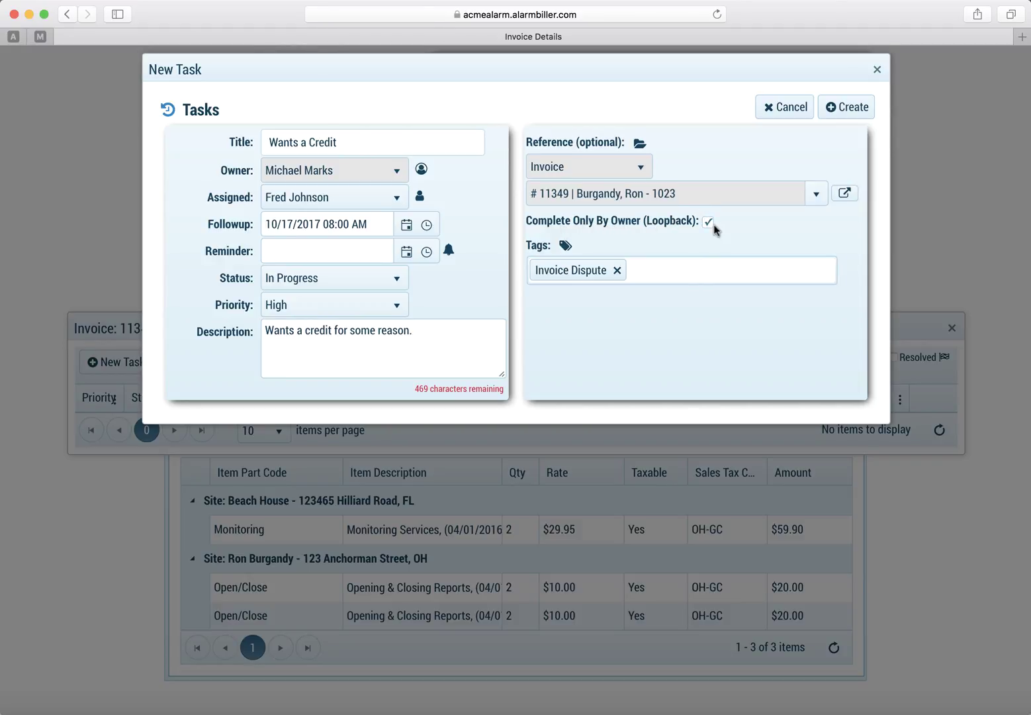
{"action": "left_click", "coordinate": [838, 118]}
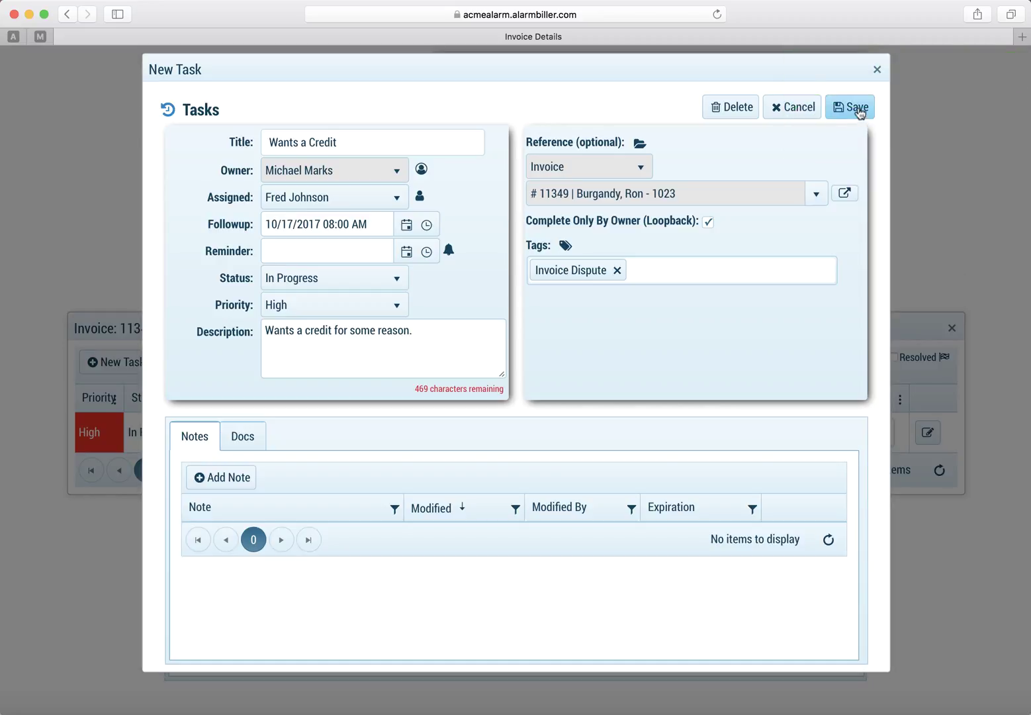
{"action": "left_click", "coordinate": [856, 109]}
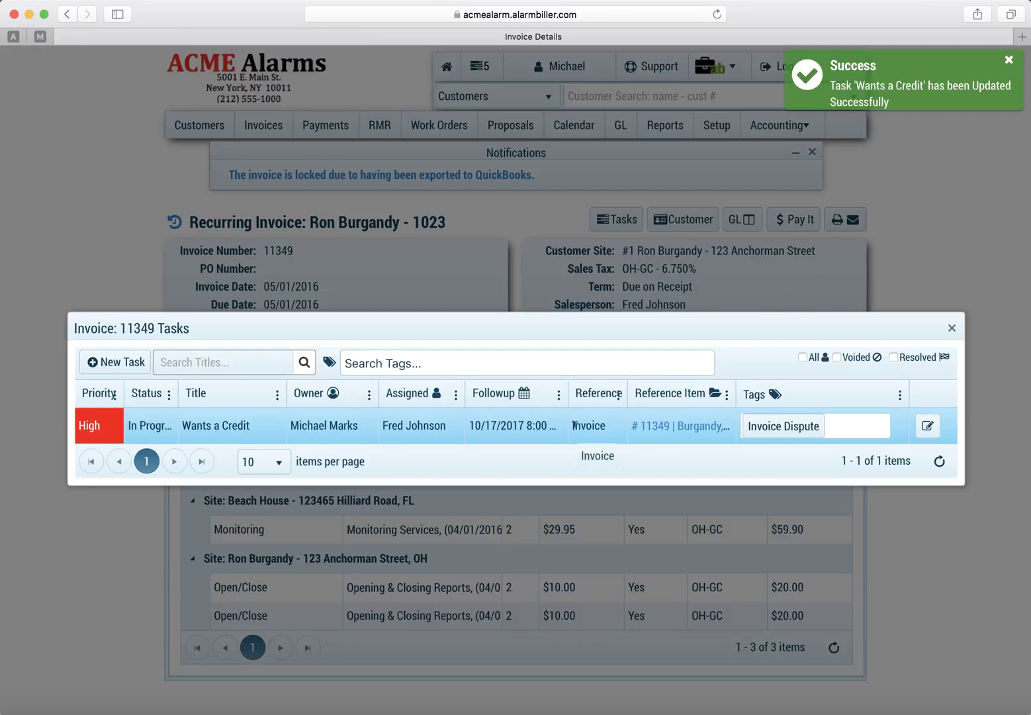
Go back to the customer's account and confirm 'Wants a Credit' appears in their task list
{"action": "left_click", "coordinate": [952, 330]}
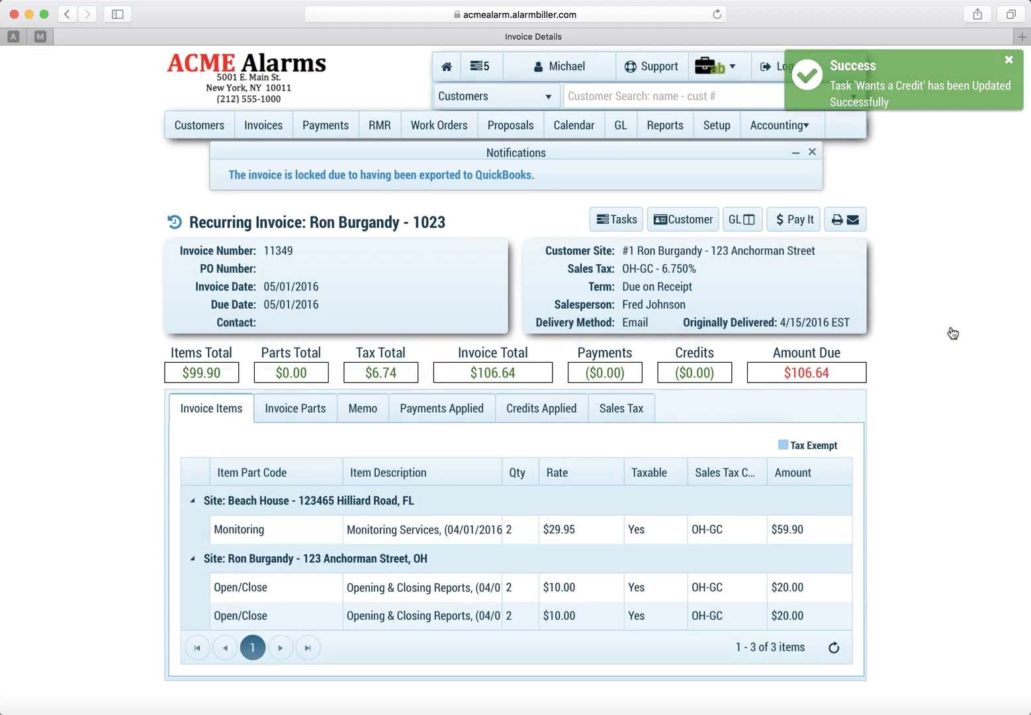
{"action": "left_click", "coordinate": [687, 219]}
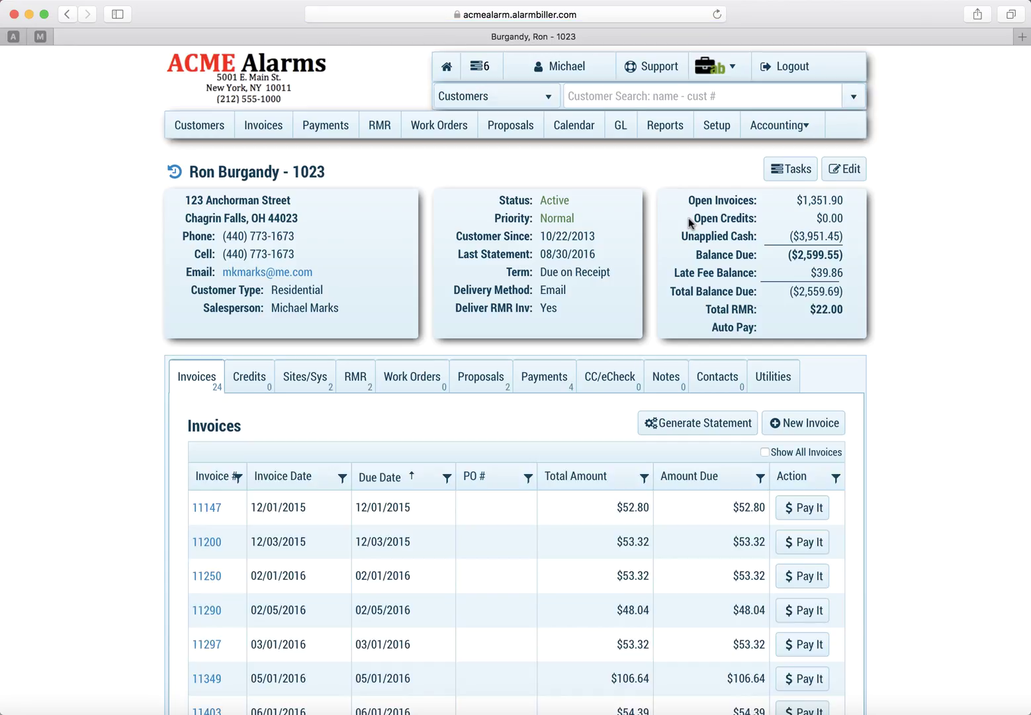
{"action": "left_click", "coordinate": [788, 169]}
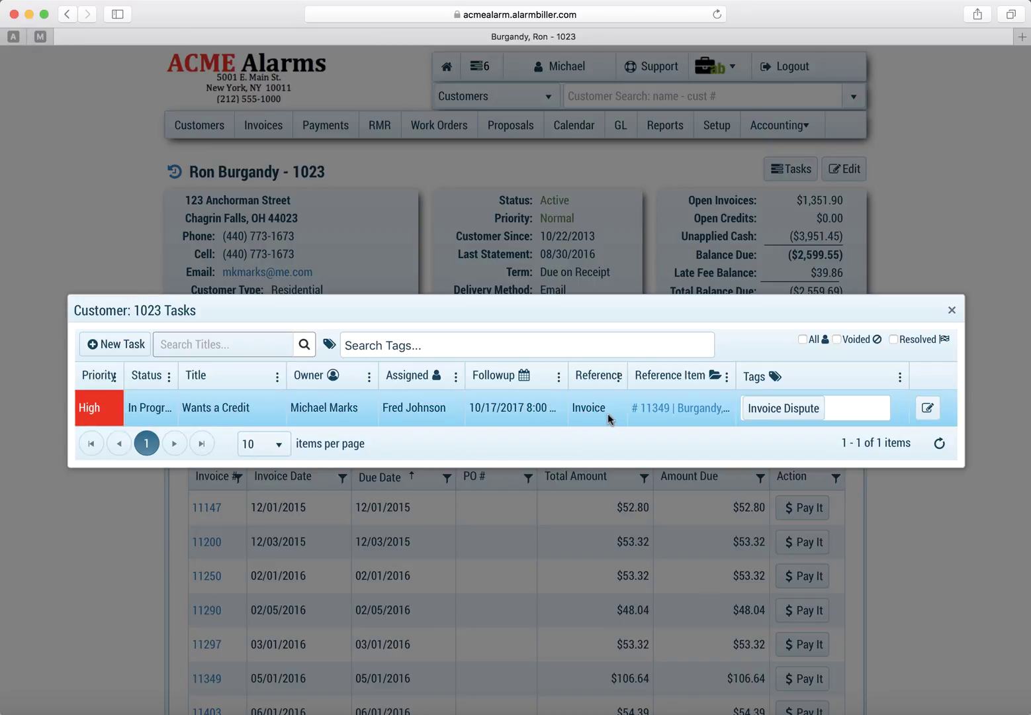
{"action": "left_click", "coordinate": [953, 310]}
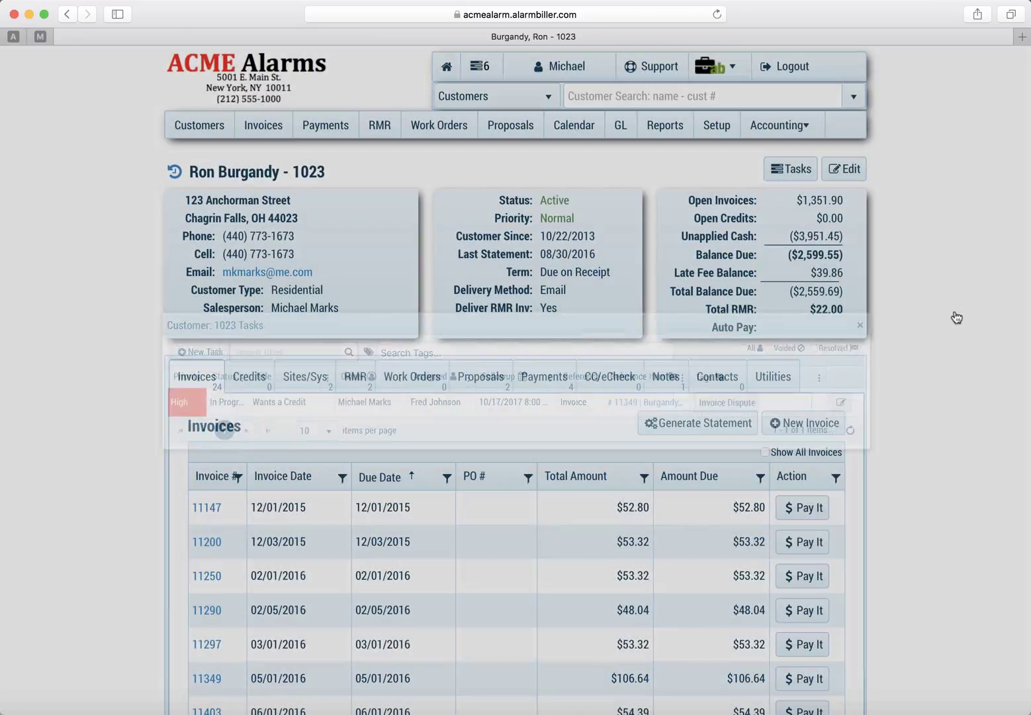
Open Task Management from the header's task counter and edit the 'Wants a Credit' task
{"action": "left_click", "coordinate": [478, 67]}
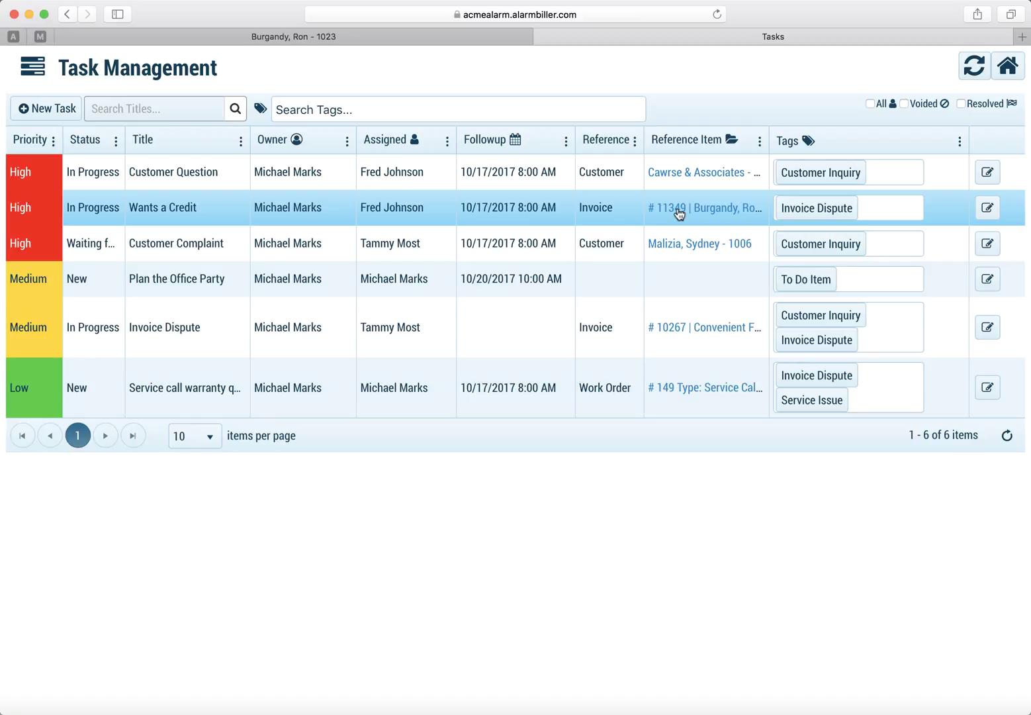
{"action": "left_click", "coordinate": [986, 208]}
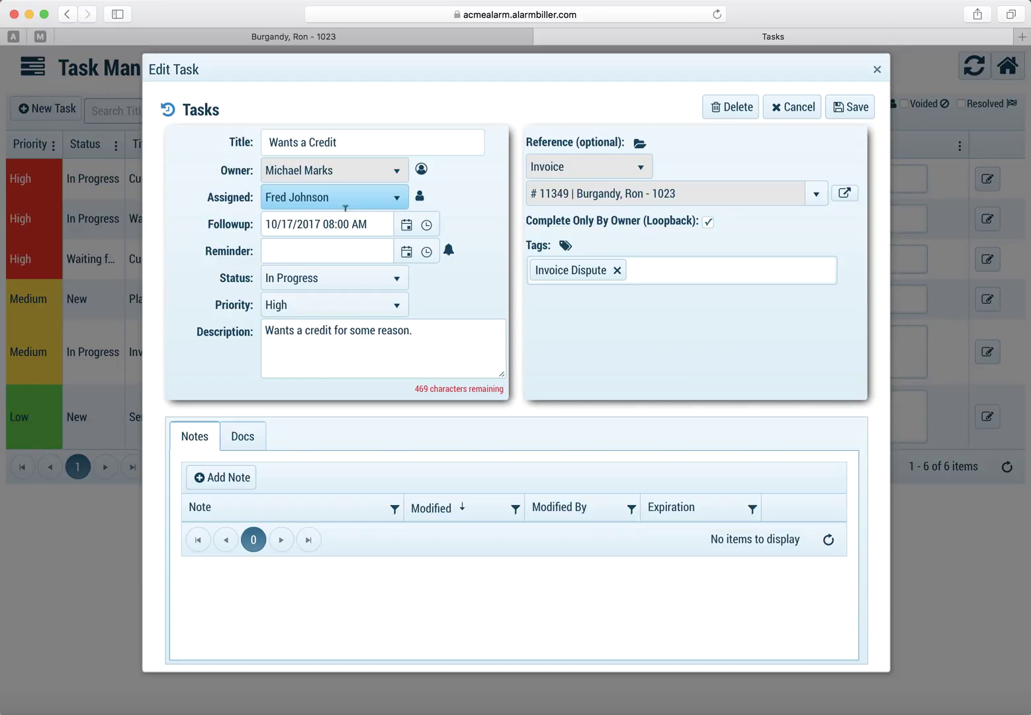
Reassign the 'Wants a Credit' task to its owner and change its status to Review
{"action": "left_click", "coordinate": [399, 280]}
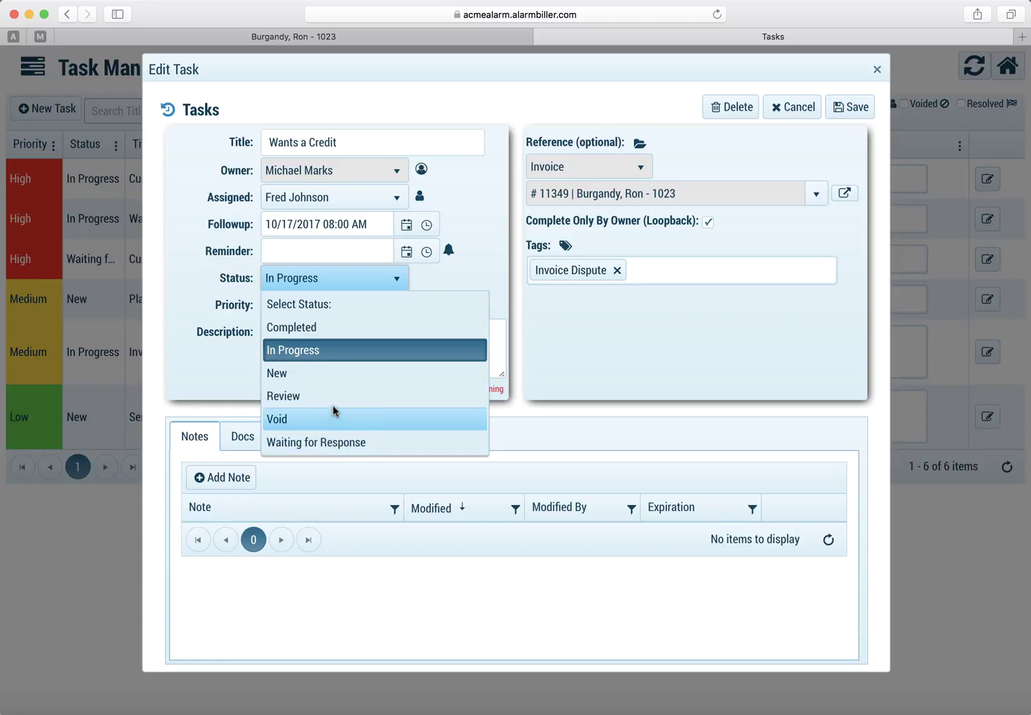
{"action": "left_click", "coordinate": [397, 202]}
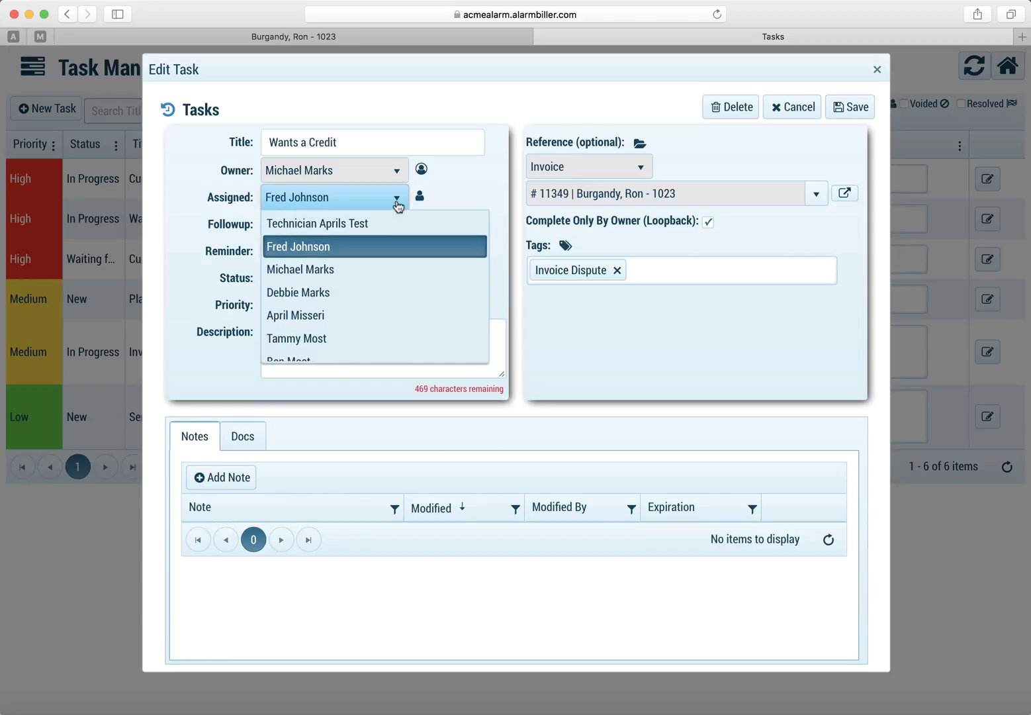
{"action": "left_click", "coordinate": [325, 268]}
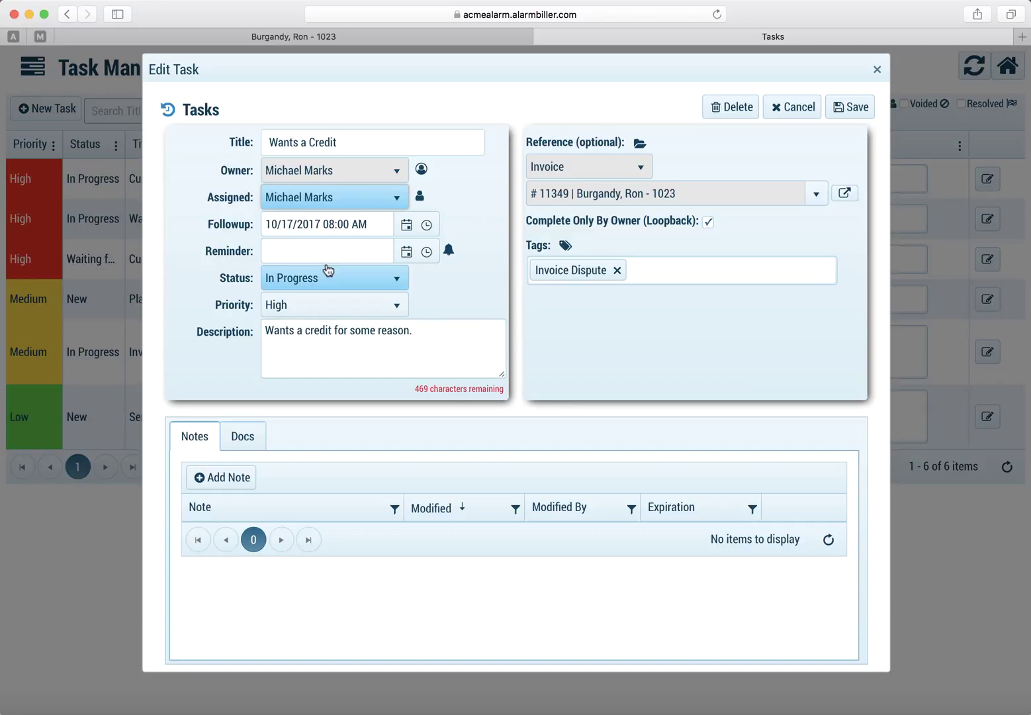
{"action": "left_click", "coordinate": [393, 279]}
{"action": "left_click", "coordinate": [308, 396]}
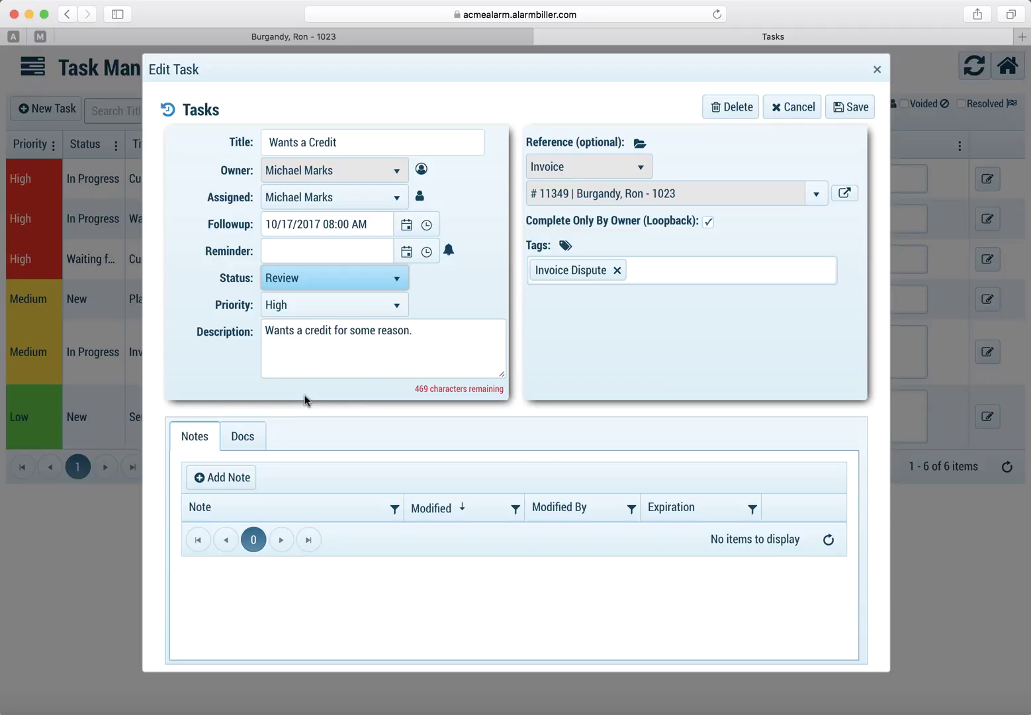
Add the note 'OK, we should give him a credit' and save the task
{"action": "left_click", "coordinate": [219, 477]}
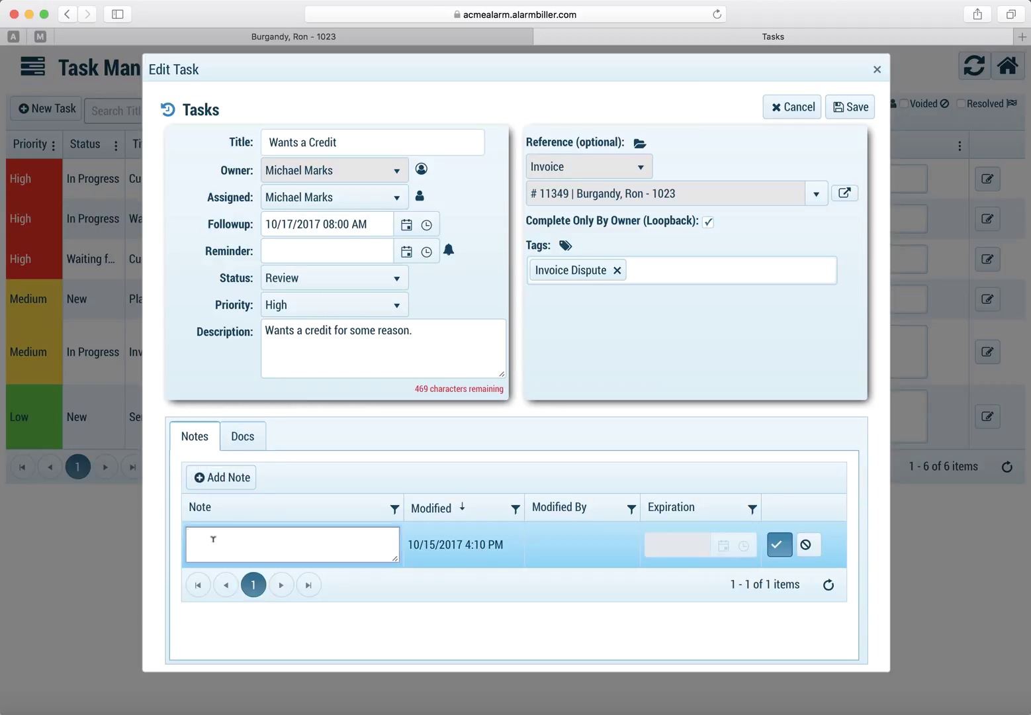
{"action": "type", "text": "O"}
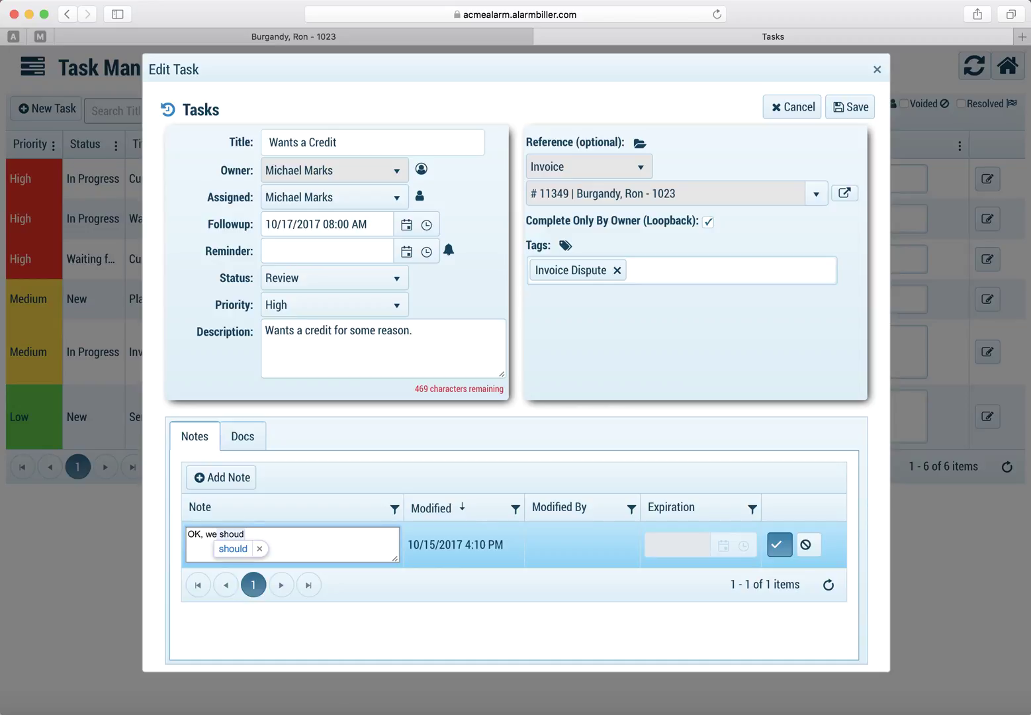
{"action": "type", "text": "K, we should give him a credit"}
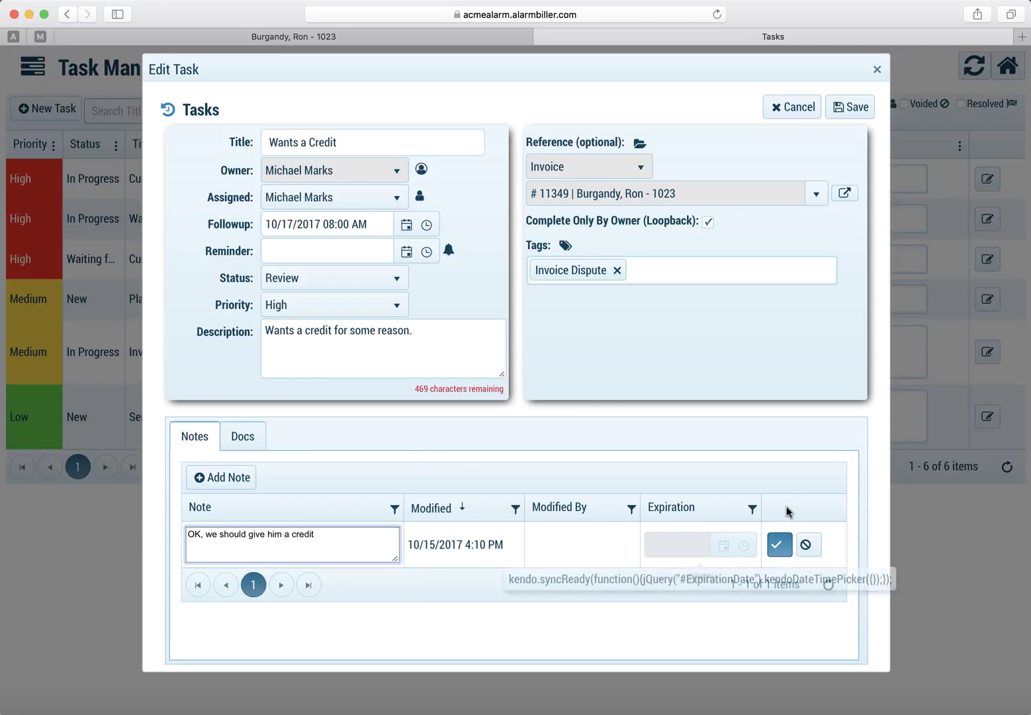
{"action": "left_click", "coordinate": [778, 544]}
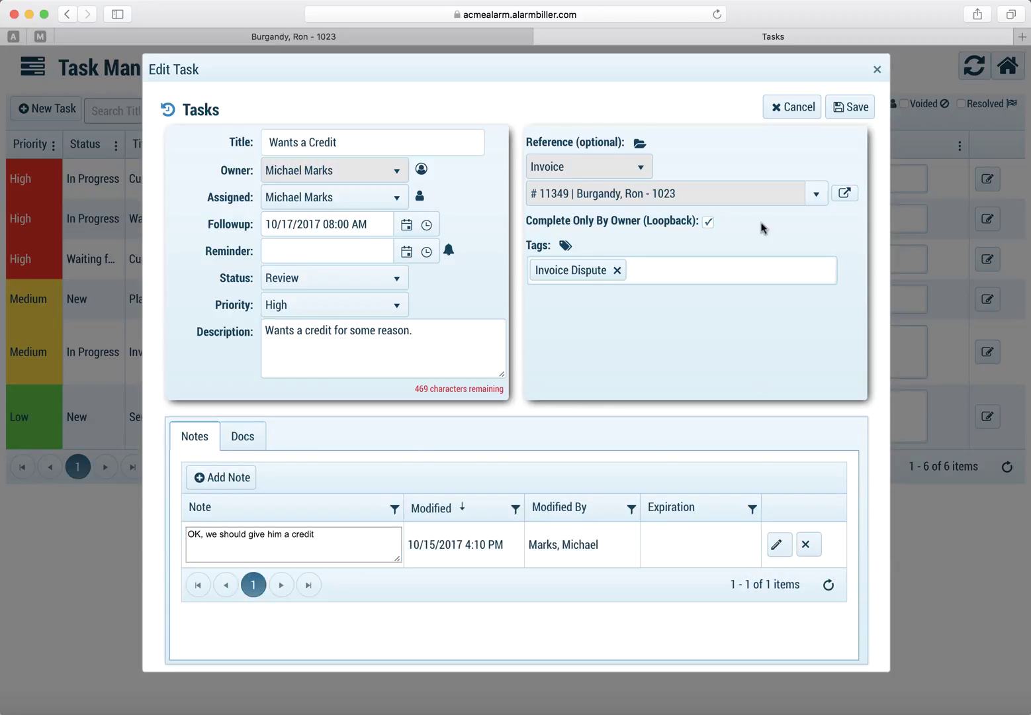
{"action": "left_click", "coordinate": [854, 107]}
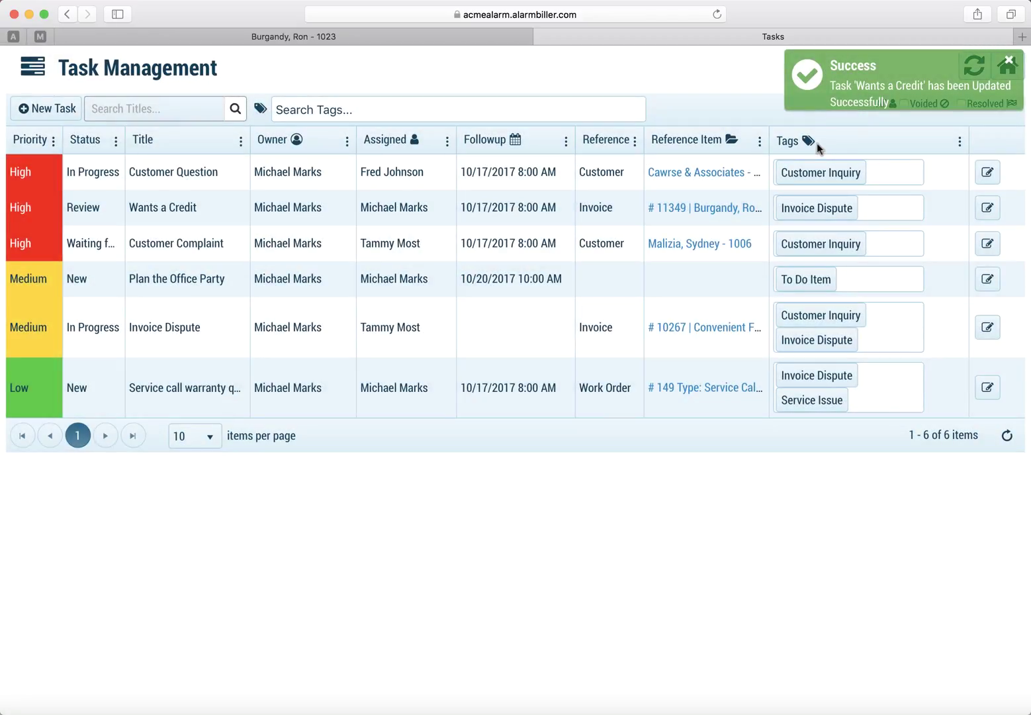
Filter tasks by the Invoice Dispute tag, removing the Customer Inquiry tag filter
{"action": "left_click", "coordinate": [315, 109]}
{"action": "left_click", "coordinate": [304, 159]}
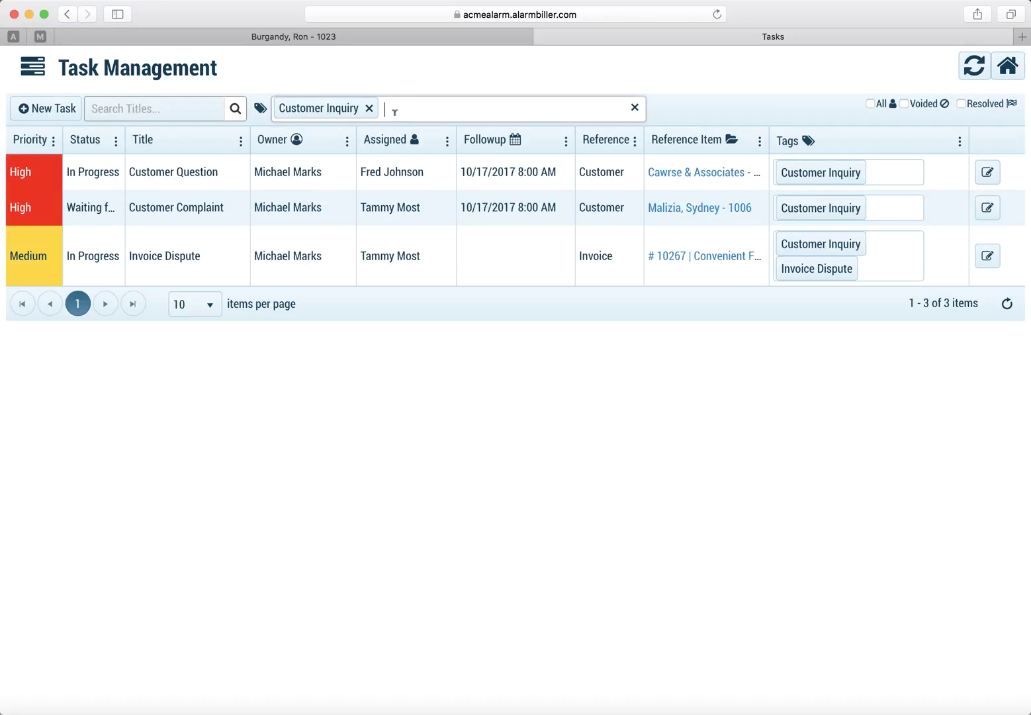
{"action": "left_click", "coordinate": [392, 109]}
{"action": "left_click", "coordinate": [341, 183]}
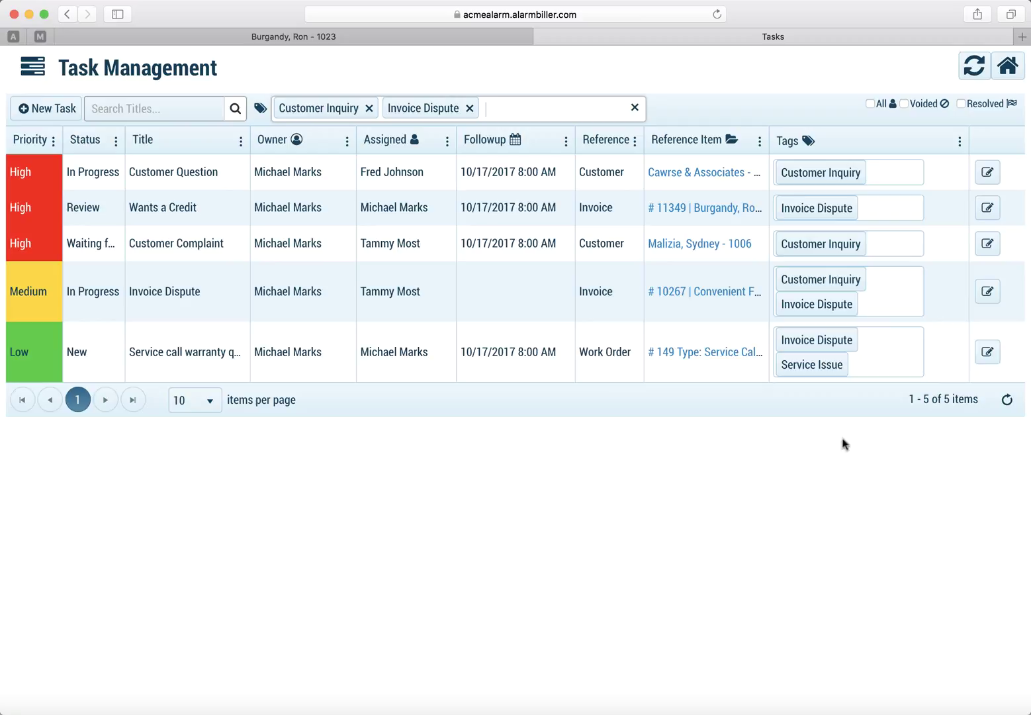
{"action": "left_click", "coordinate": [369, 108]}
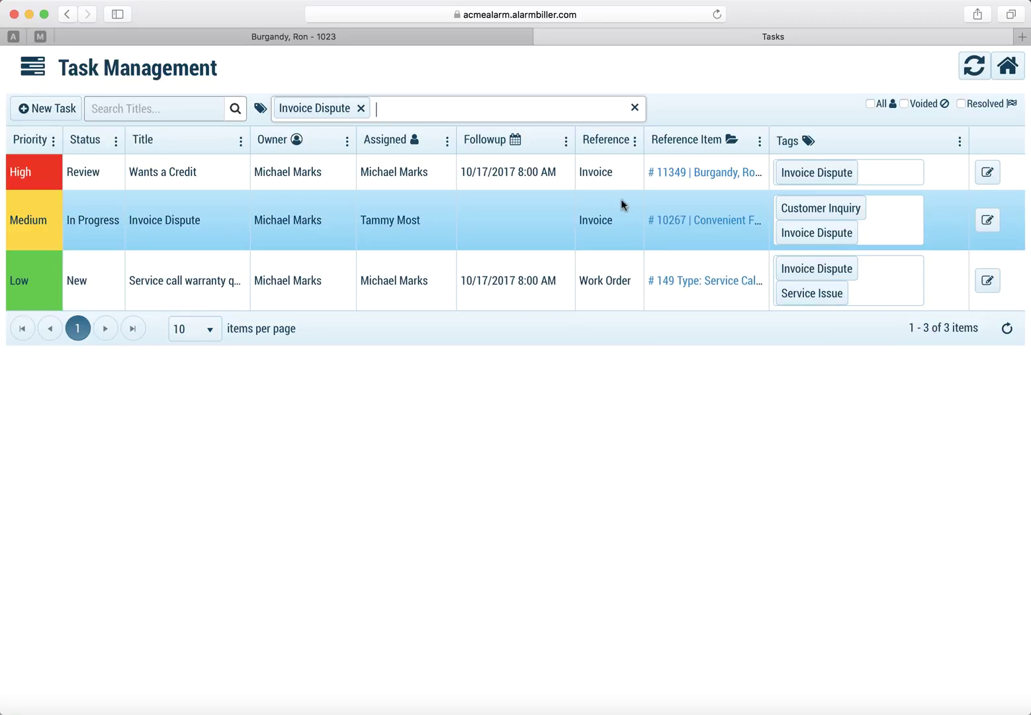
Open the task's referenced 05/01/2016 invoice in a new tab and dismiss the lock notification
{"action": "left_click", "coordinate": [987, 173]}
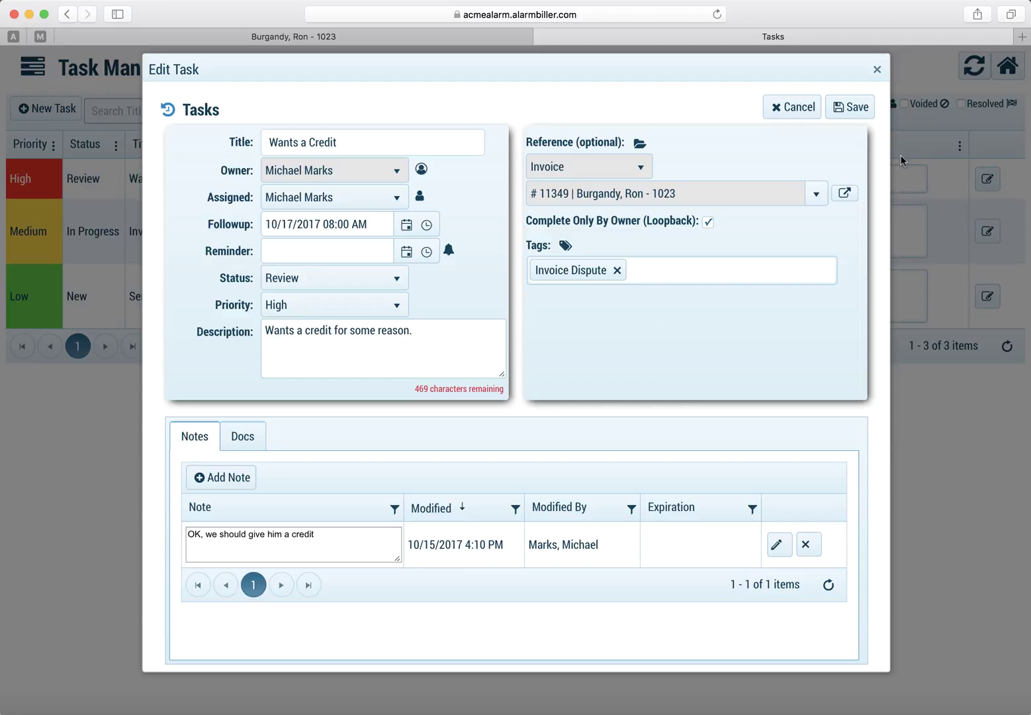
{"action": "left_click", "coordinate": [845, 192]}
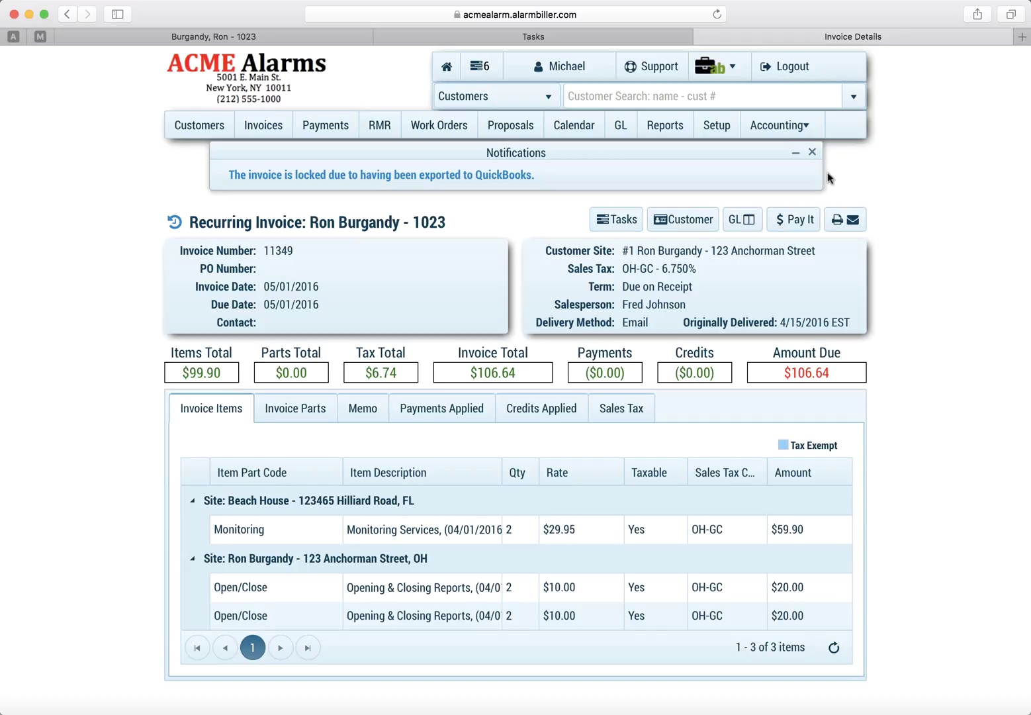
{"action": "left_click", "coordinate": [813, 152]}
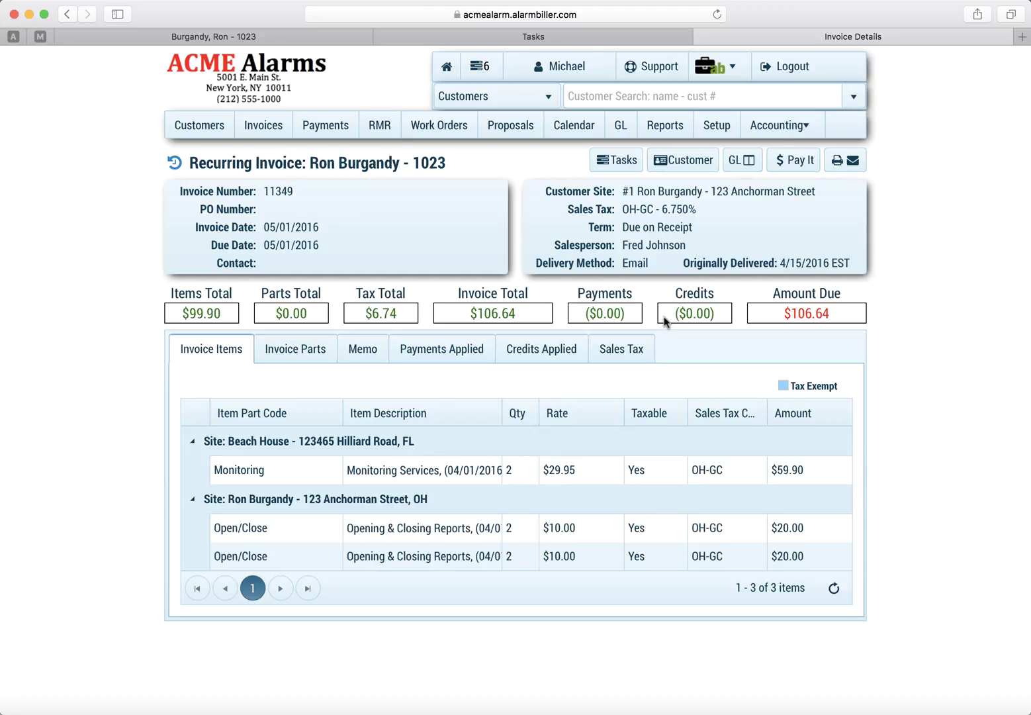
Add the note 'Credit created, customer is now happy' to the Wants a Credit task
{"action": "left_click", "coordinate": [525, 32]}
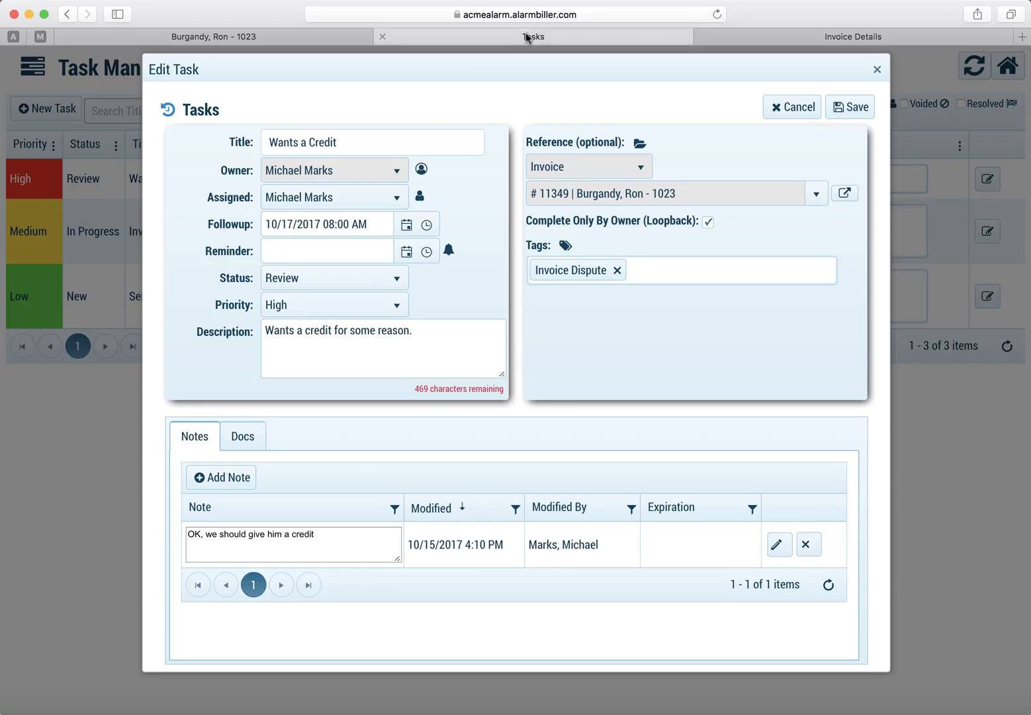
{"action": "left_click", "coordinate": [228, 477]}
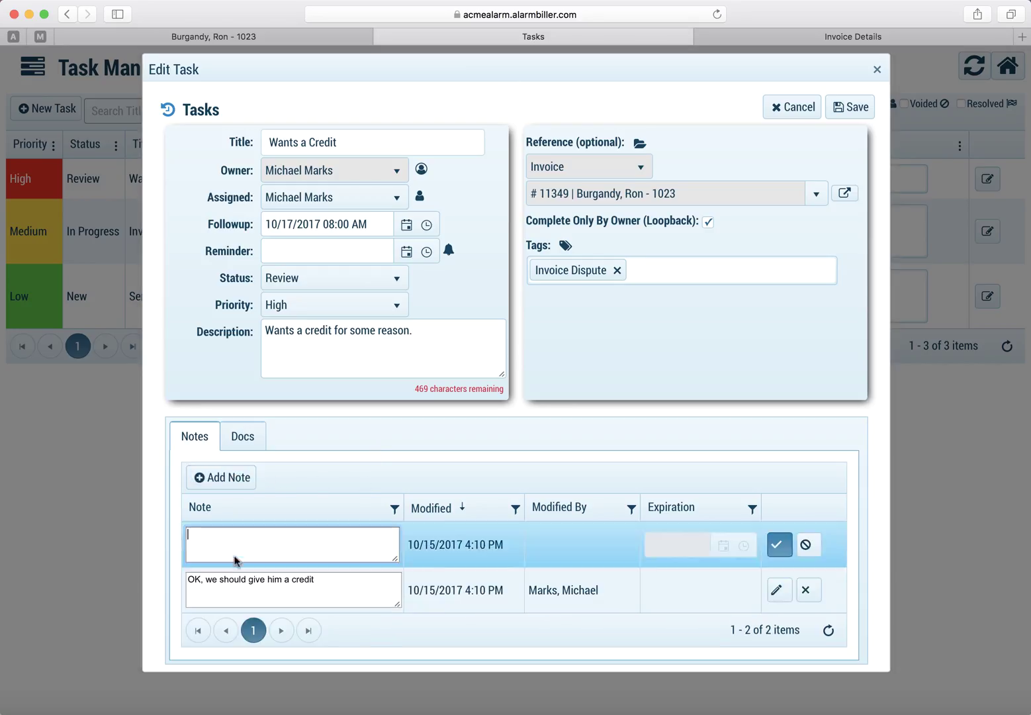
{"action": "type", "text": "Credit created, cust"}
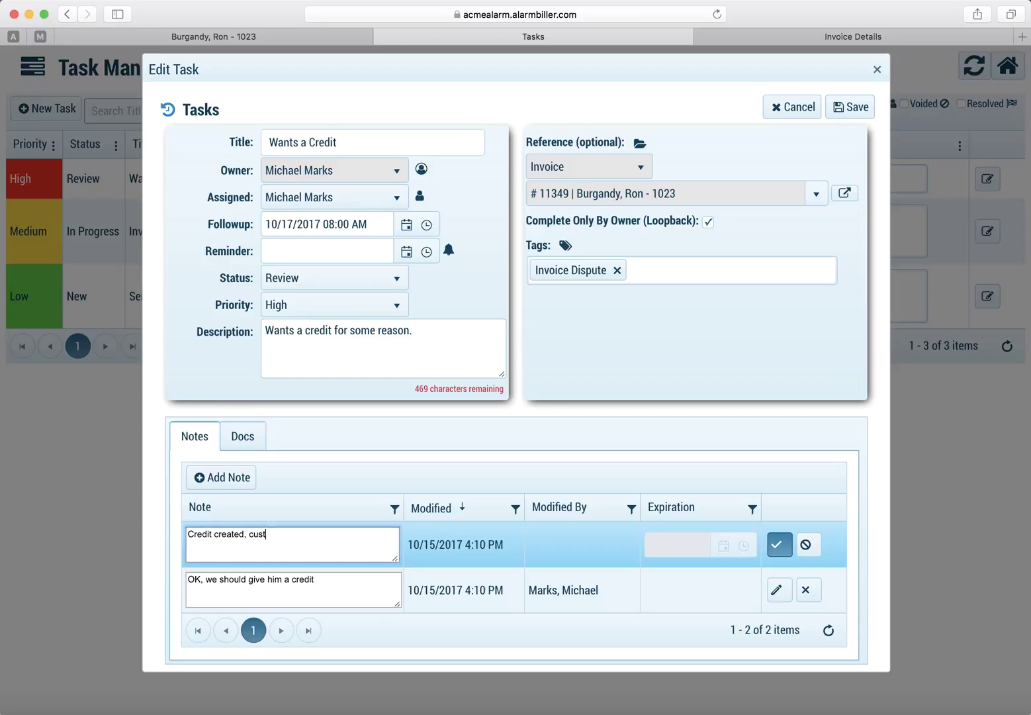
{"action": "type", "text": "omer is now happy"}
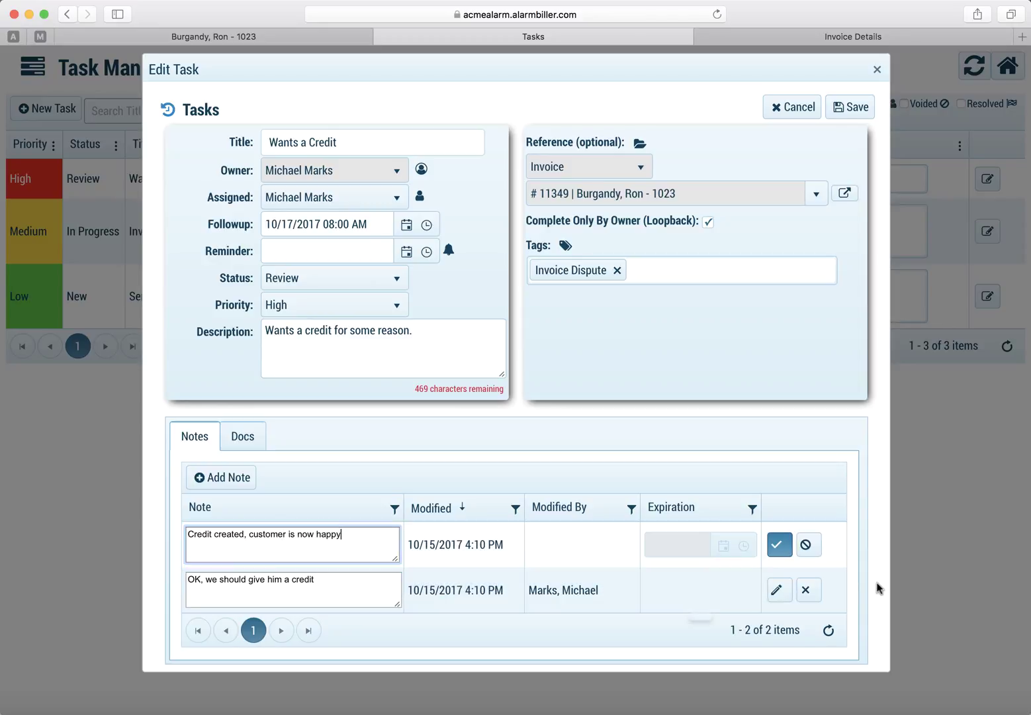
{"action": "left_click", "coordinate": [778, 544]}
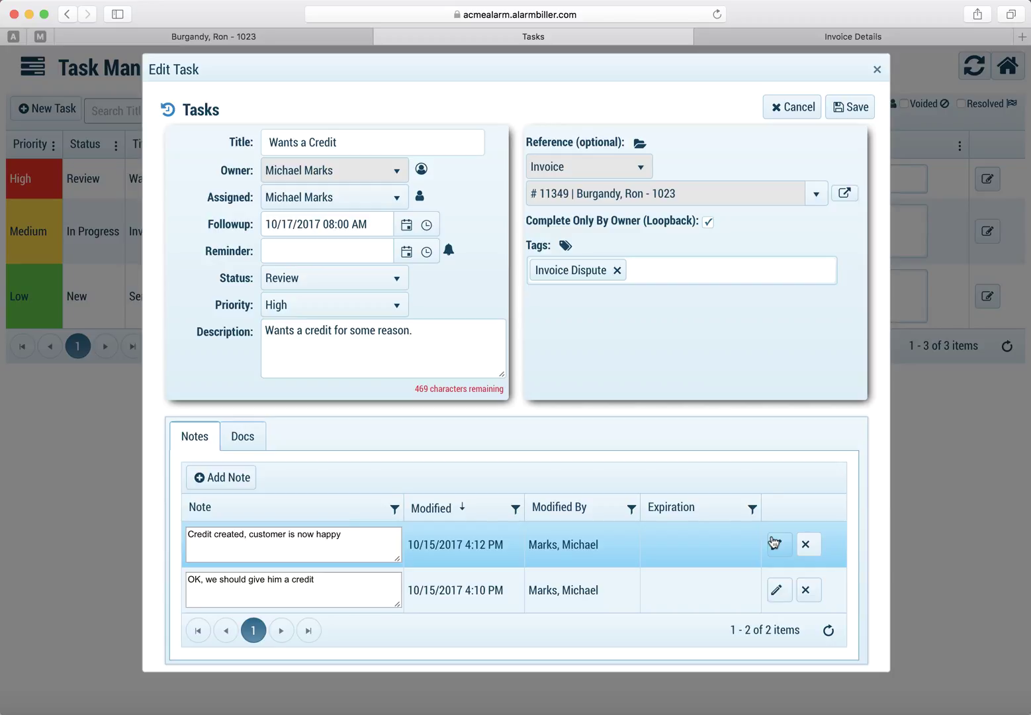
Set the task status to Completed and save it
{"action": "left_click", "coordinate": [396, 283]}
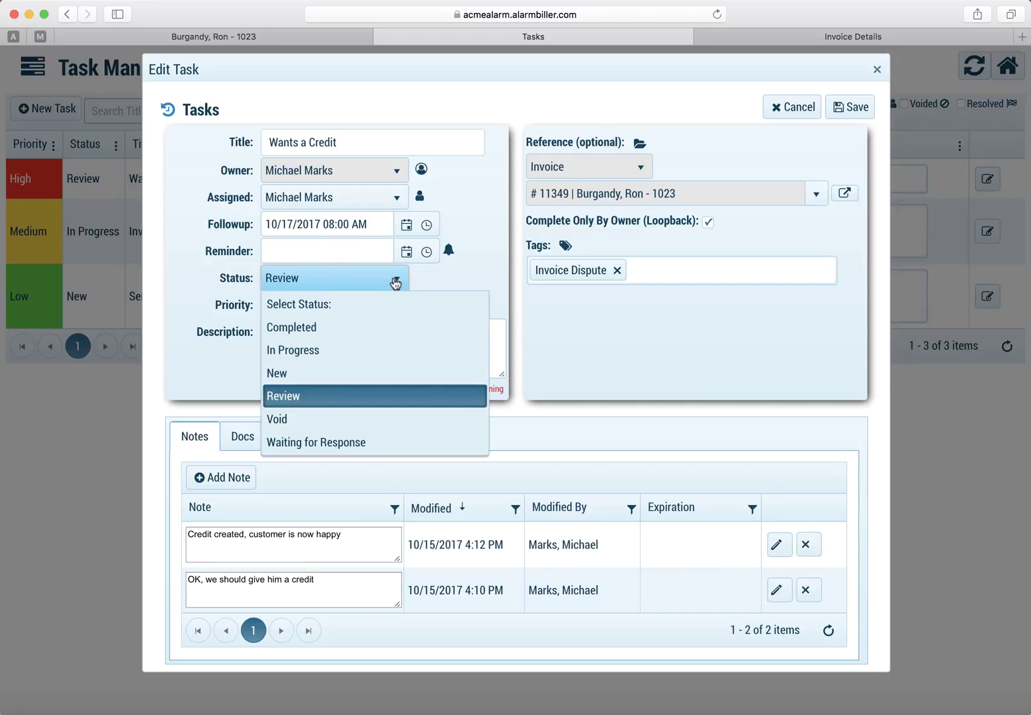
{"action": "left_click", "coordinate": [327, 327]}
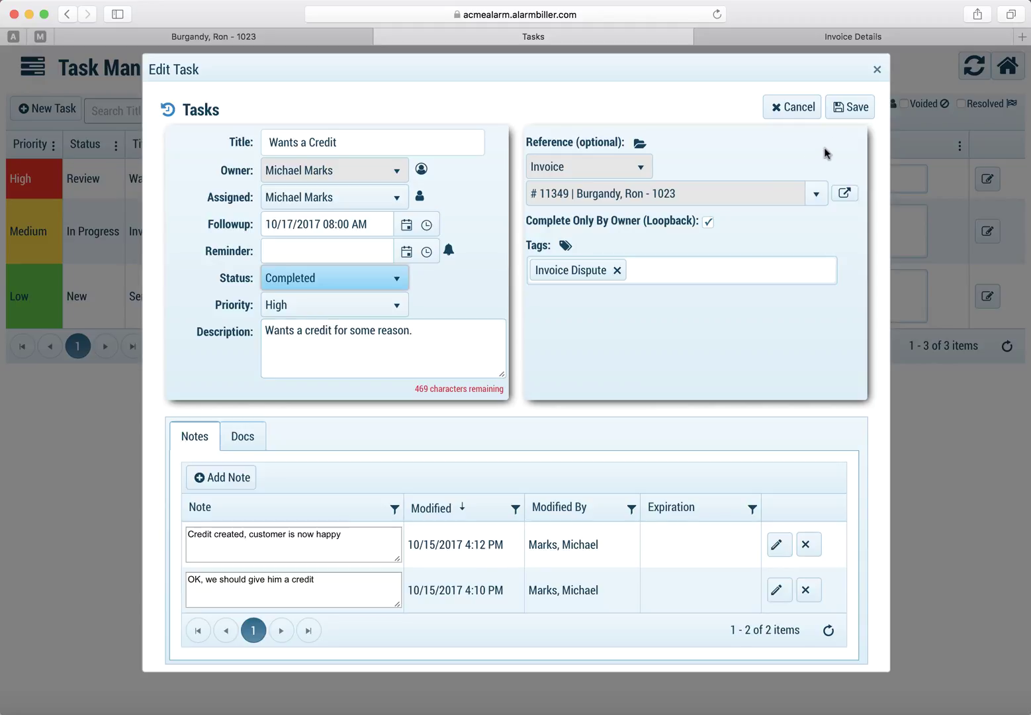
{"action": "left_click", "coordinate": [850, 110]}
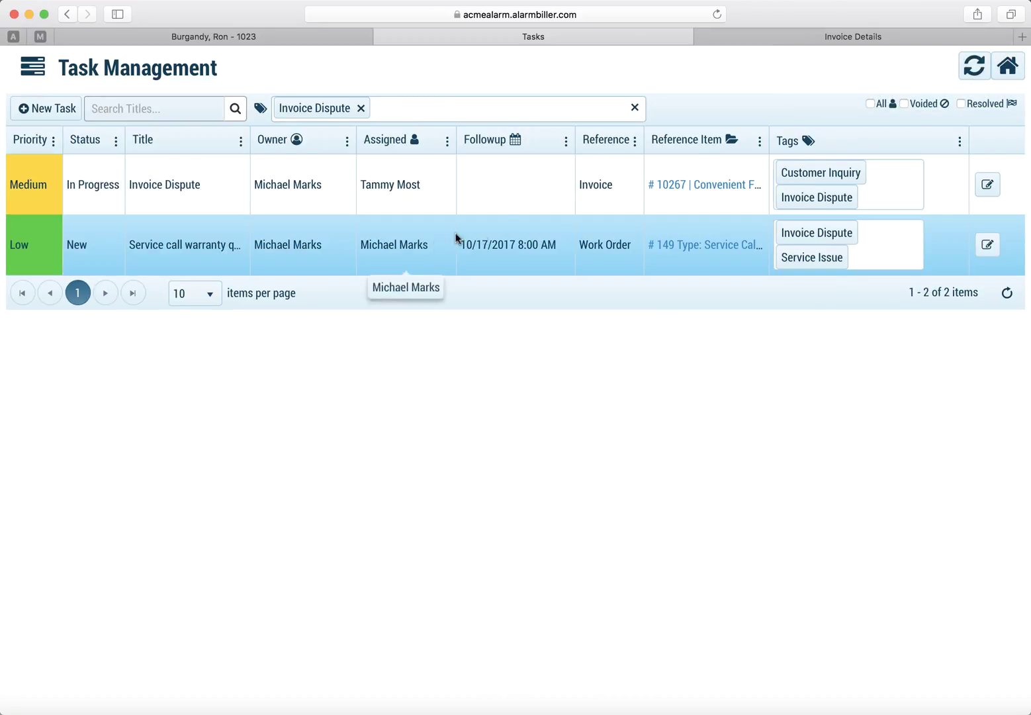
Clear the tag filter, show resolved tasks to find the completed Wants a Credit task, then hide them again
{"action": "left_click", "coordinate": [635, 107]}
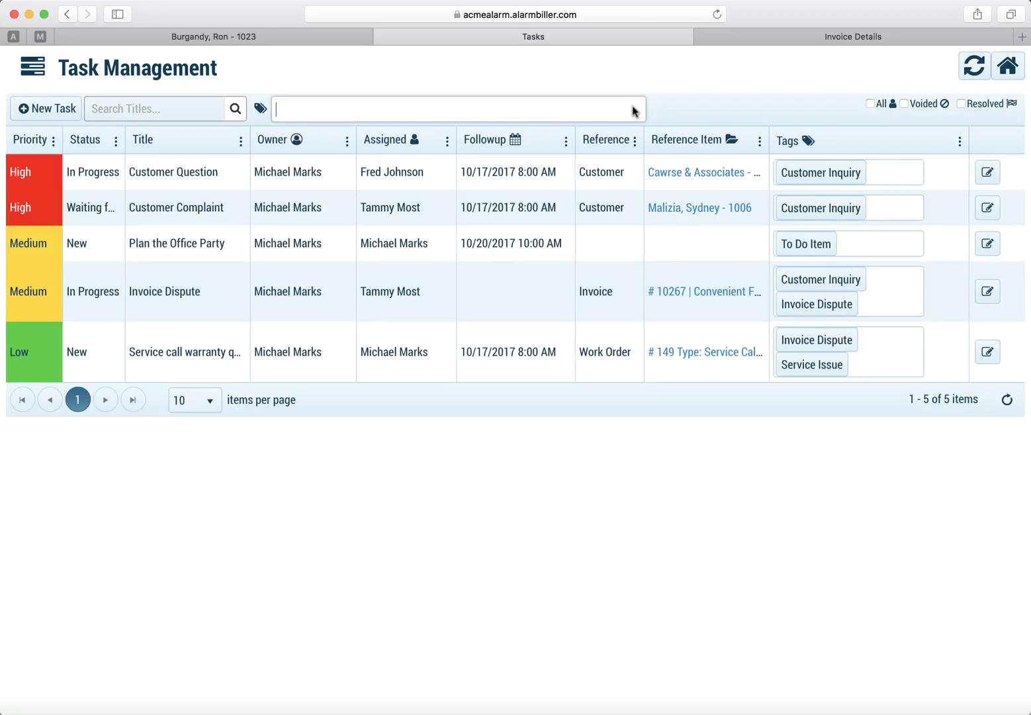
{"action": "left_click", "coordinate": [962, 104]}
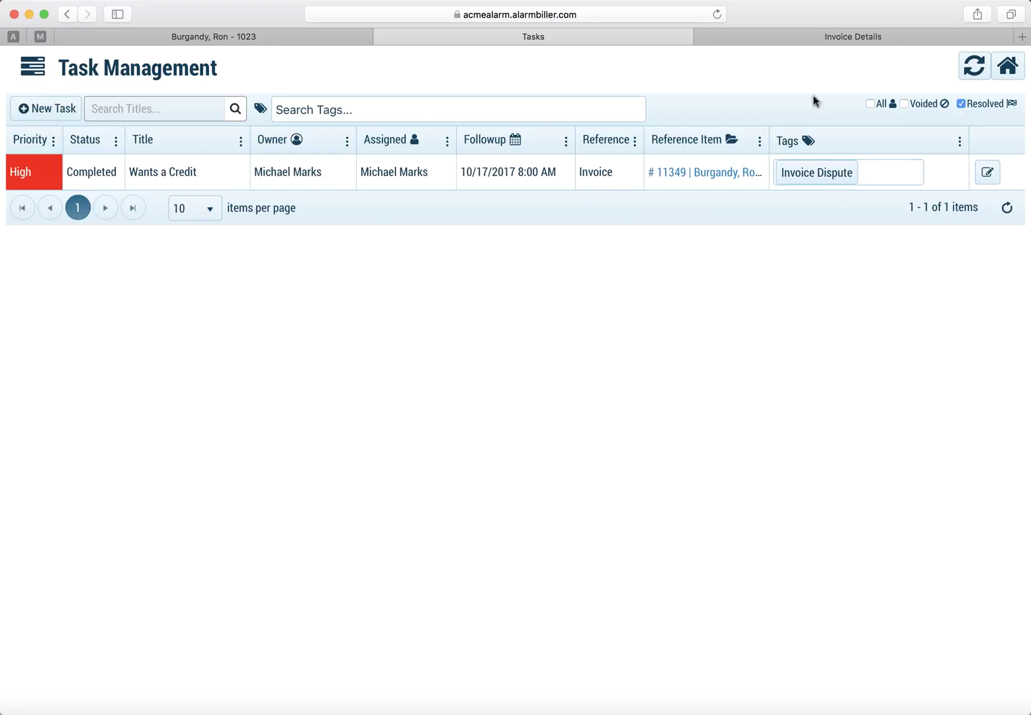
{"action": "left_click", "coordinate": [961, 104]}
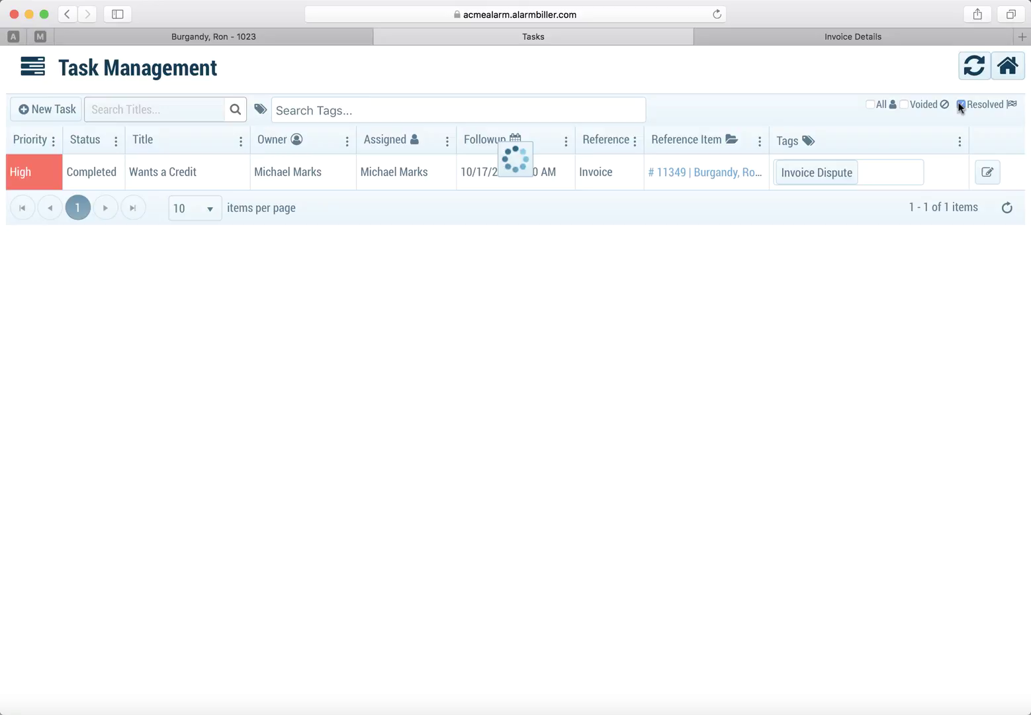